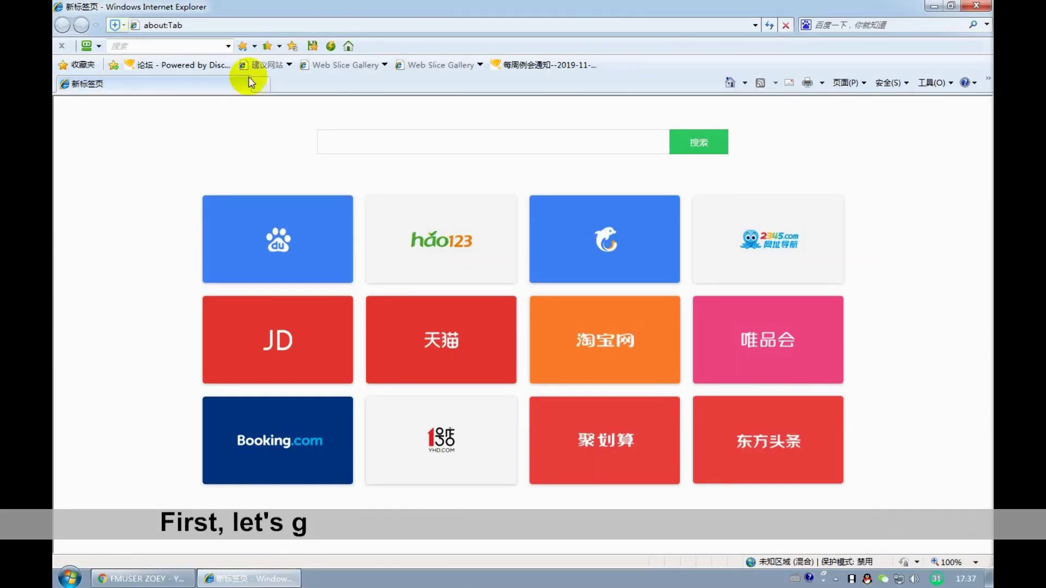
- Go to the encoder's address 192.168.10.168 in Internet Explorer
left_click(244, 26)
type("1")
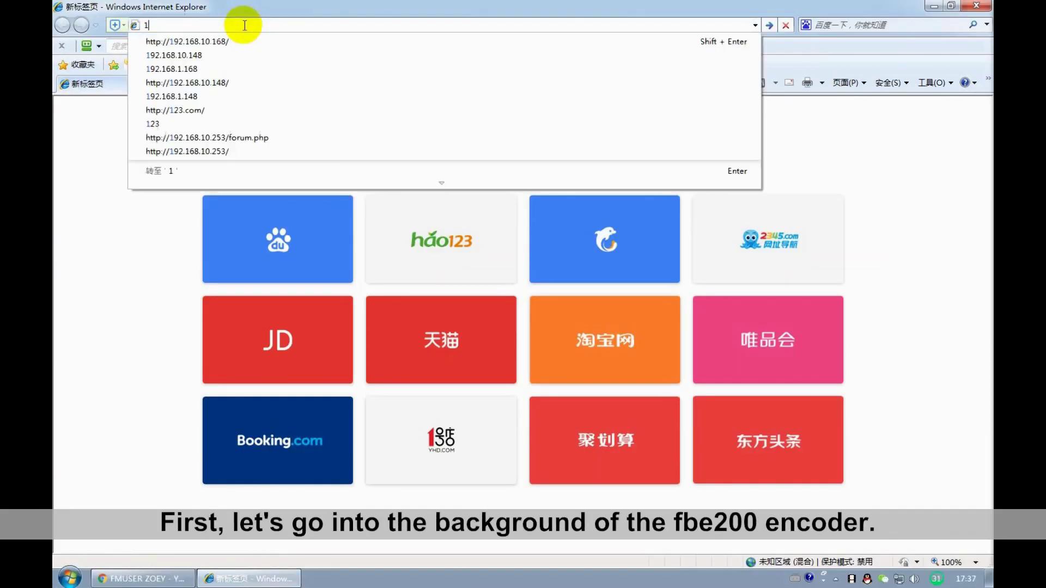
type("92.168.1")
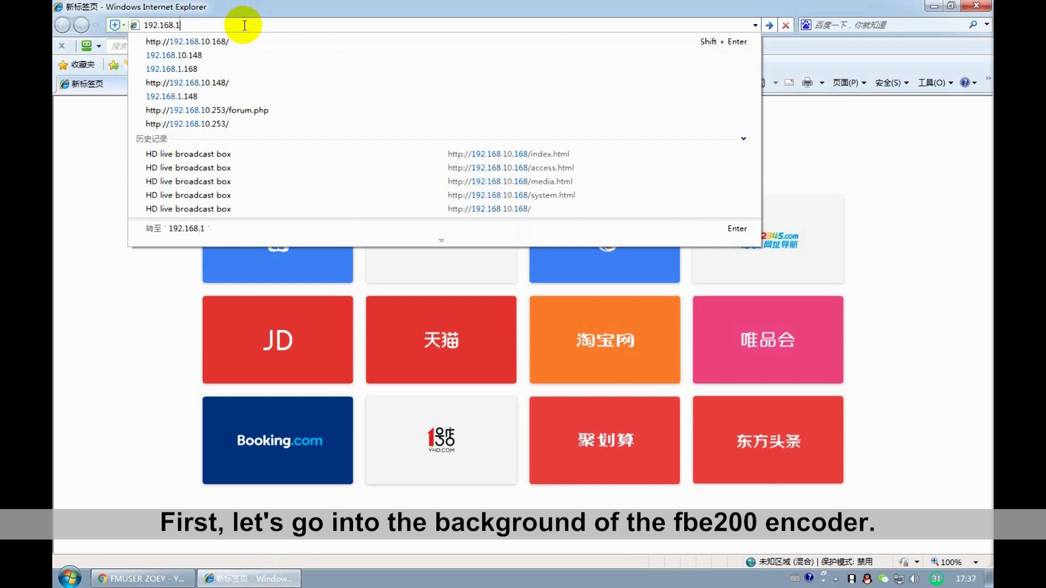
type("0.168")
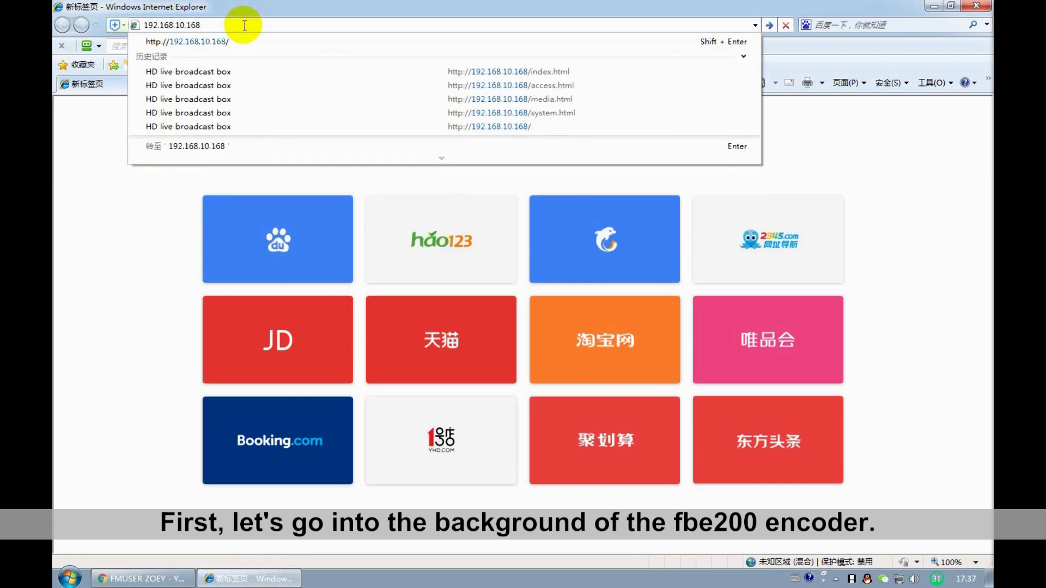
left_click_drag(214, 25, 139, 23)
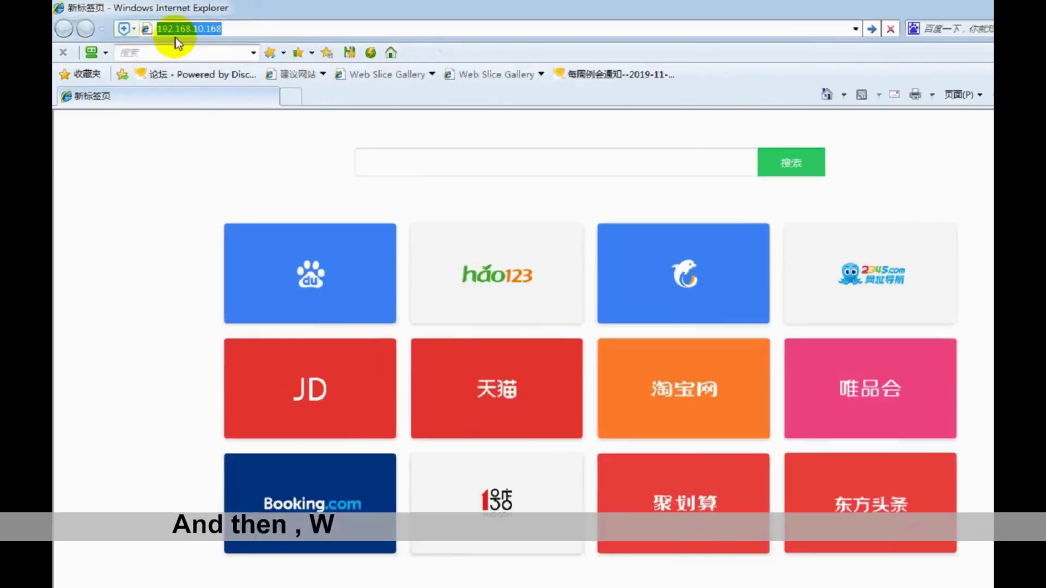
key("Return")
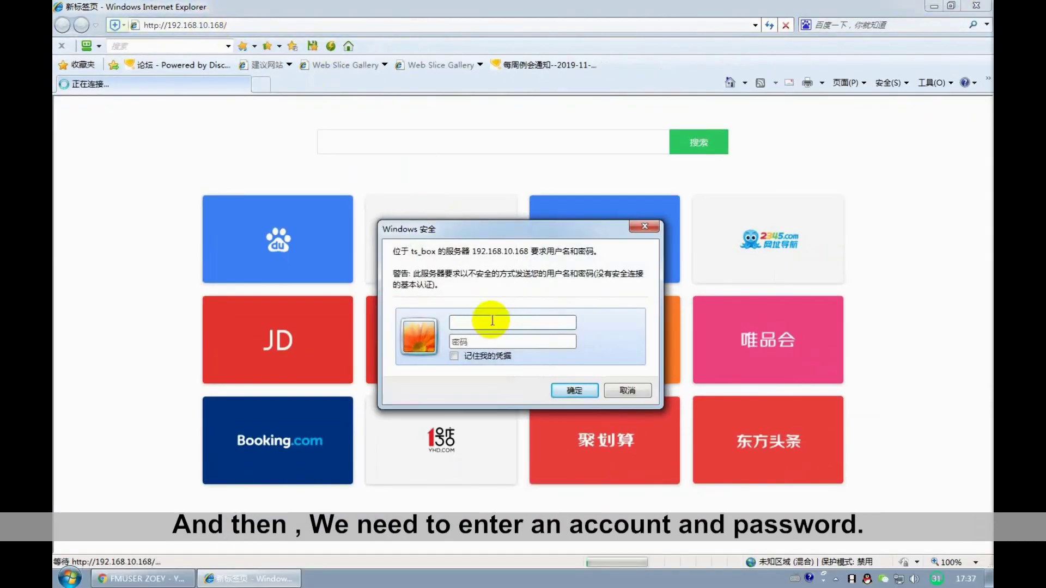
- Sign in to the encoder with the admin username and password
type("admin")
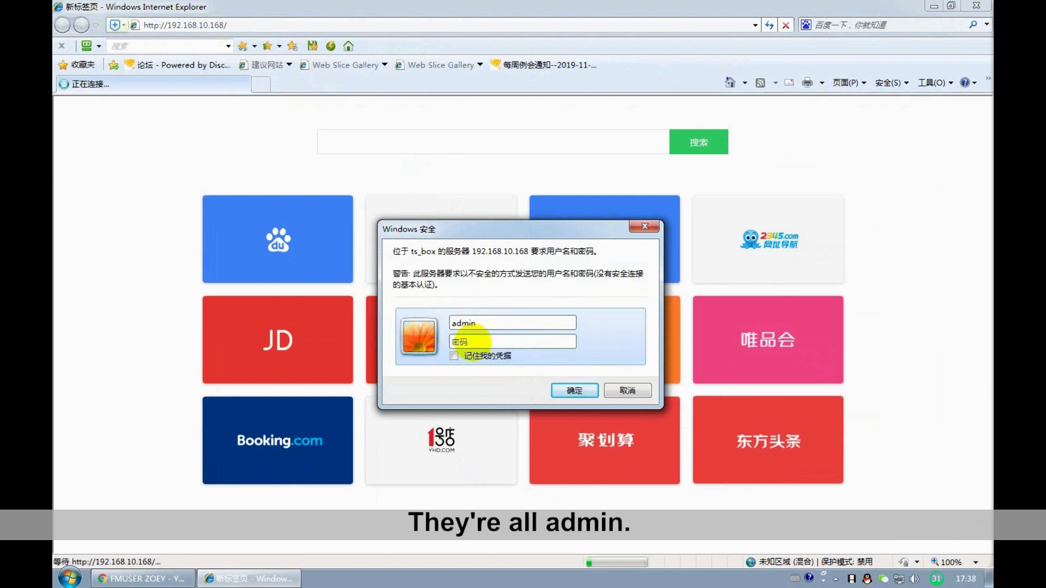
left_click(469, 341)
type("admin")
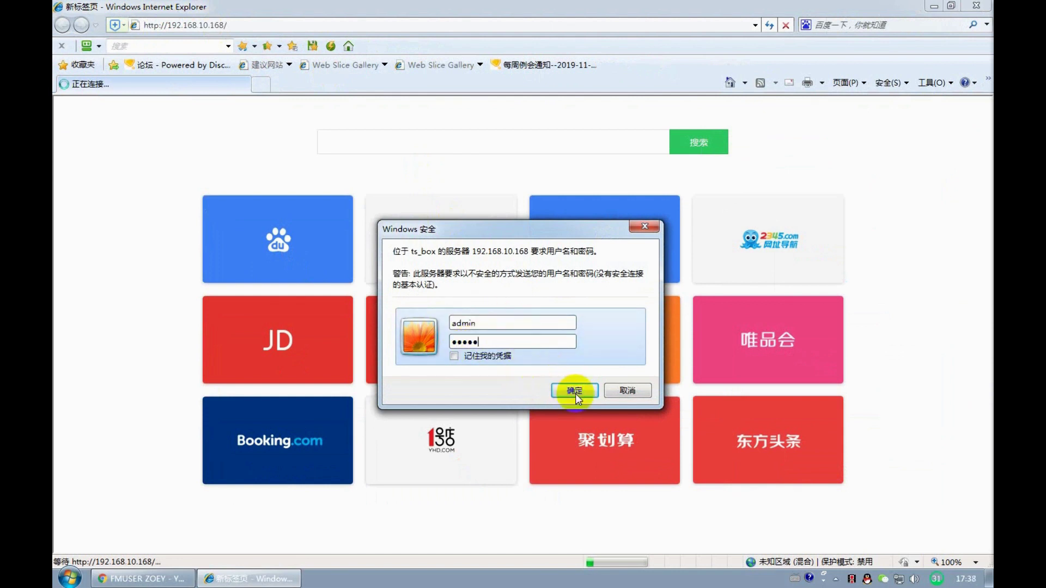
left_click(574, 391)
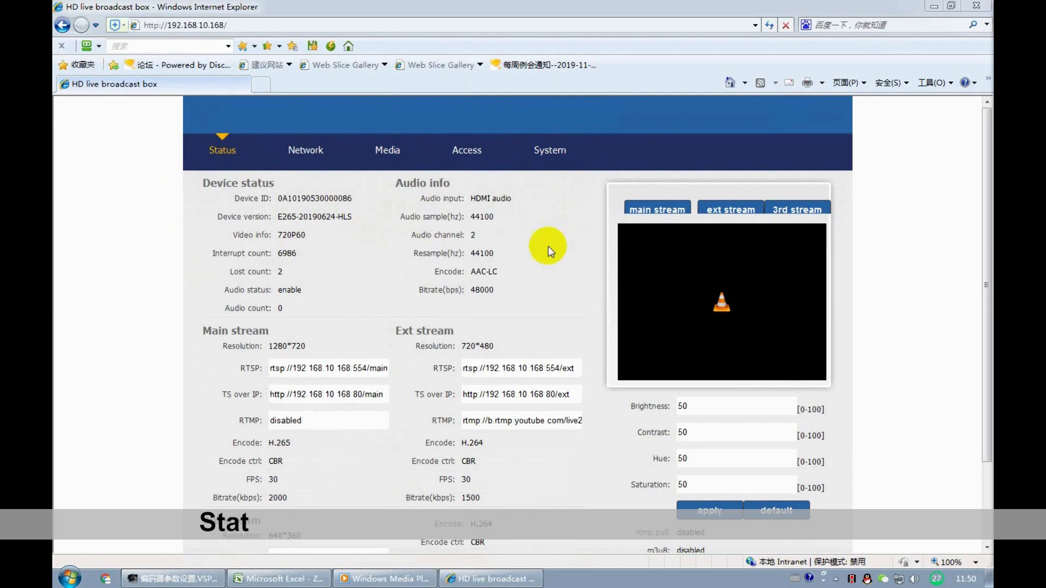
- Look through the Network, Media, Access and System settings pages
left_click(322, 155)
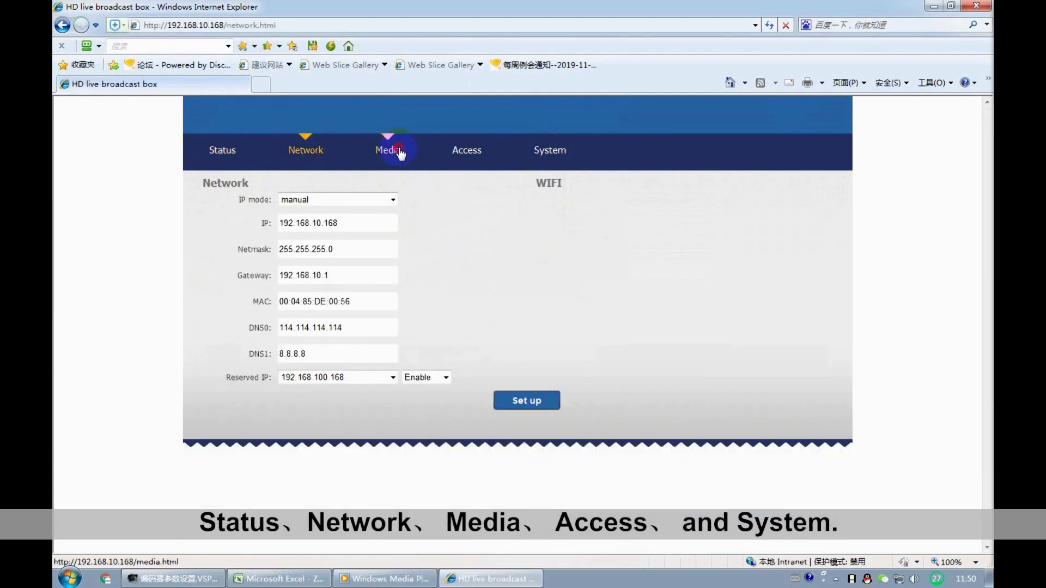
left_click(392, 152)
left_click(485, 150)
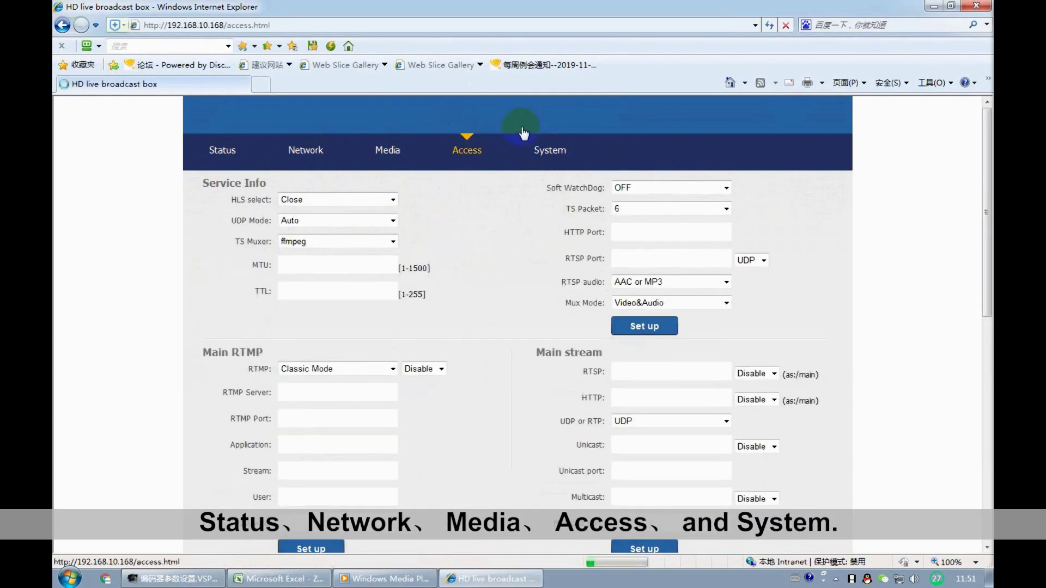
left_click(550, 150)
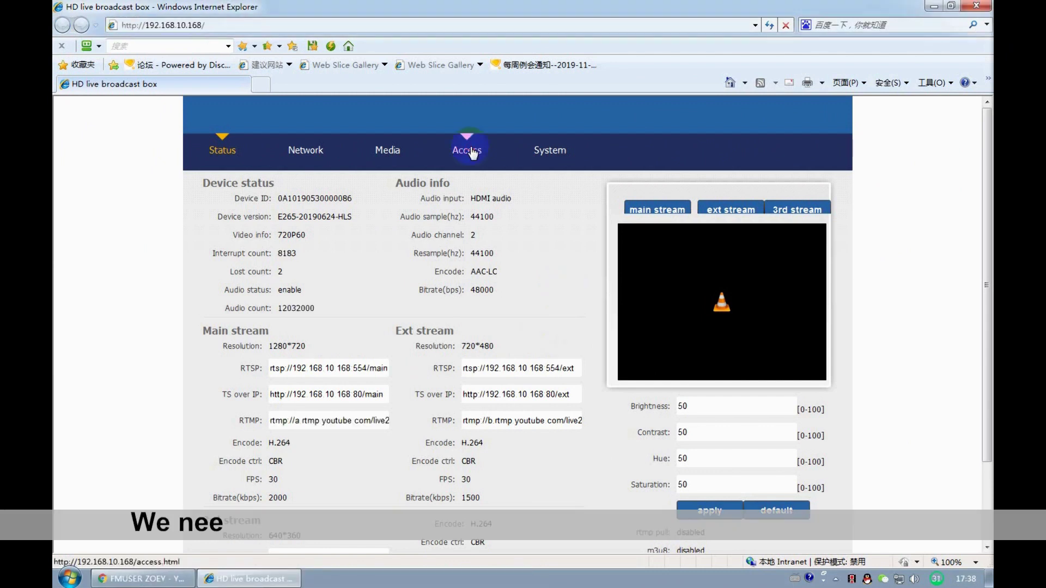
- Select the existing RTMP push URL on the Access page, then bring up Chrome's YouTube channel
left_click(467, 149)
left_click(323, 392)
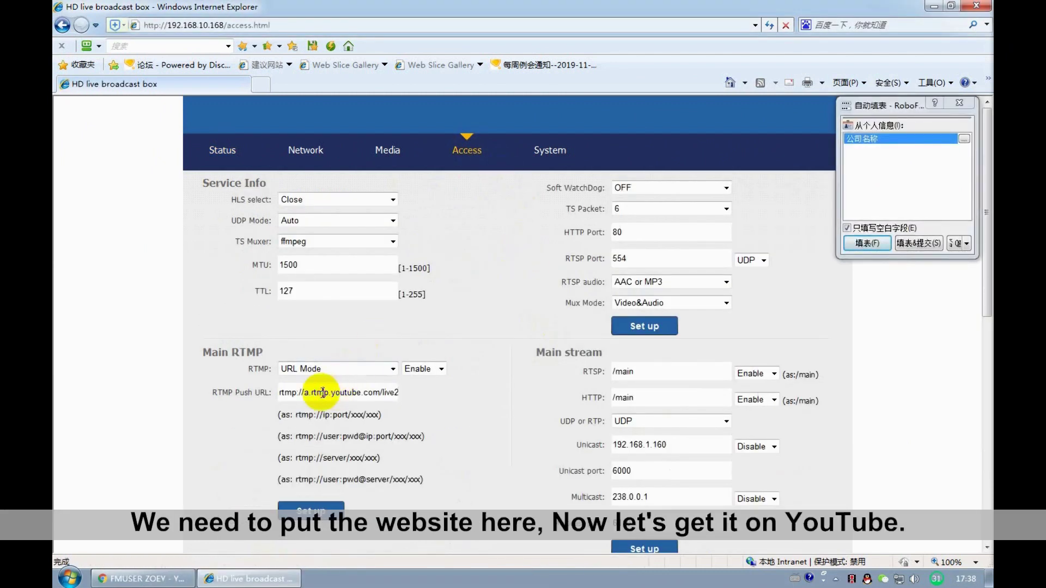
left_click_drag(279, 392, 409, 408)
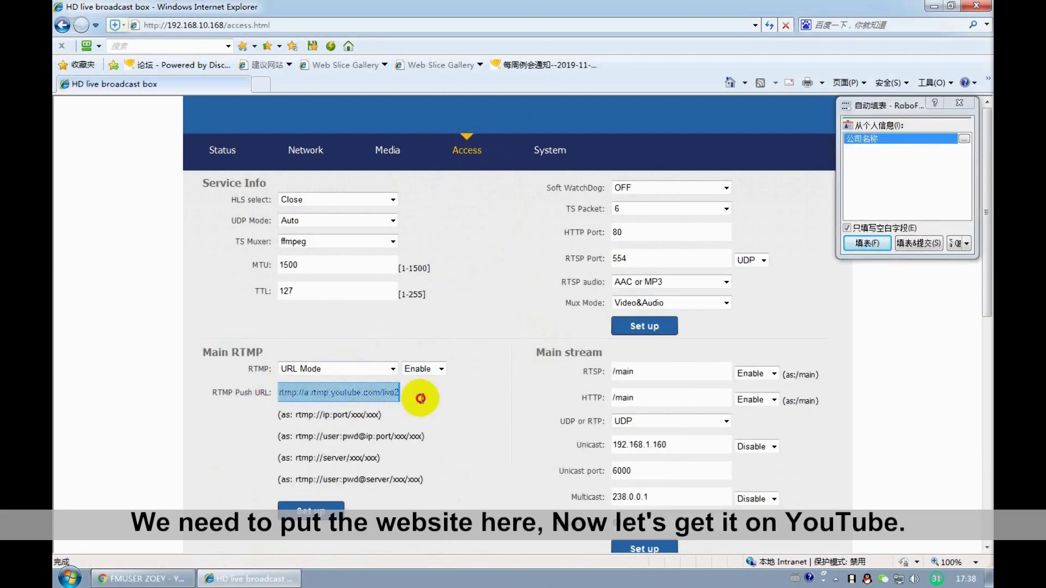
left_click(363, 392)
left_click(145, 578)
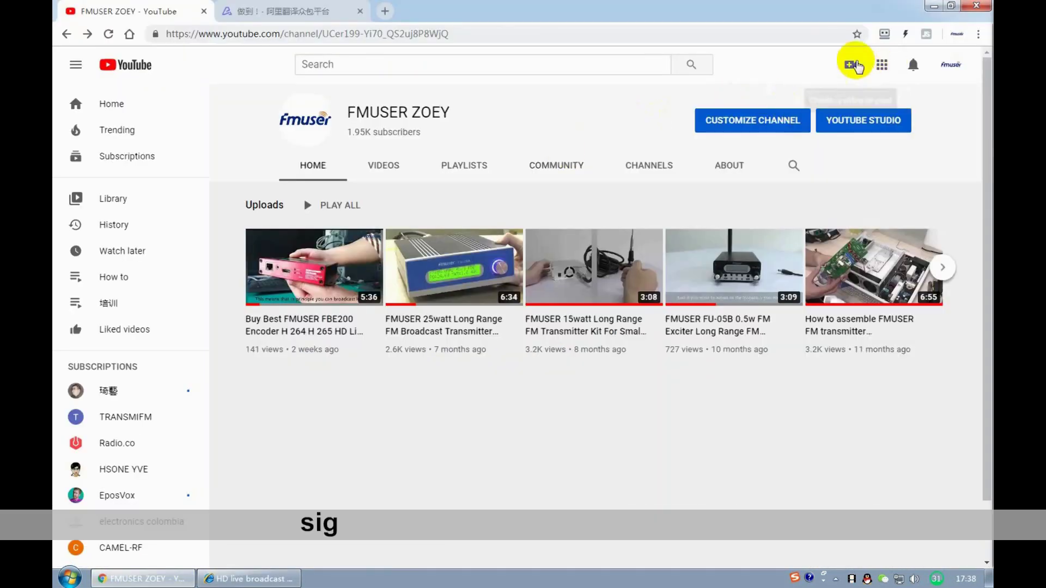
- Start a new live stream setup from YouTube Studio's Create > Go live
left_click(855, 65)
left_click(882, 121)
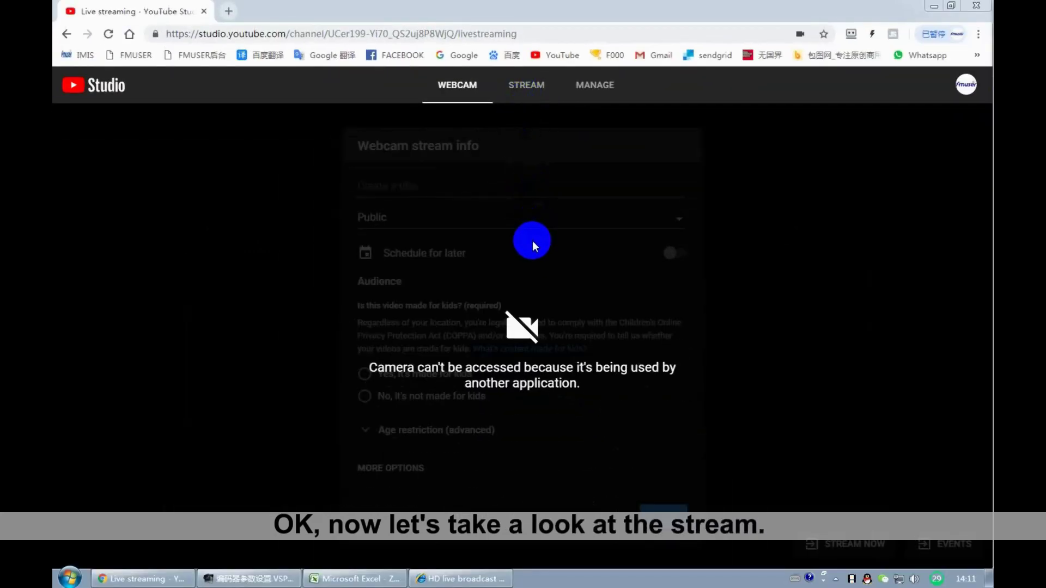
left_click(525, 88)
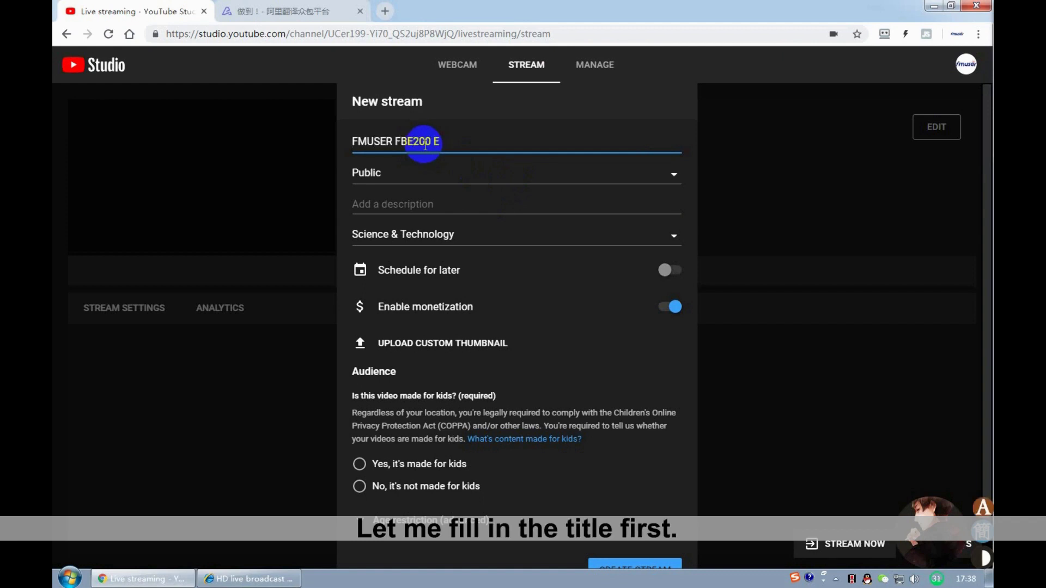
- Title the stream 'FMUSER FBE200 ENCODER TEST', mark it not made for kids, and create it
type("NCODER TEST")
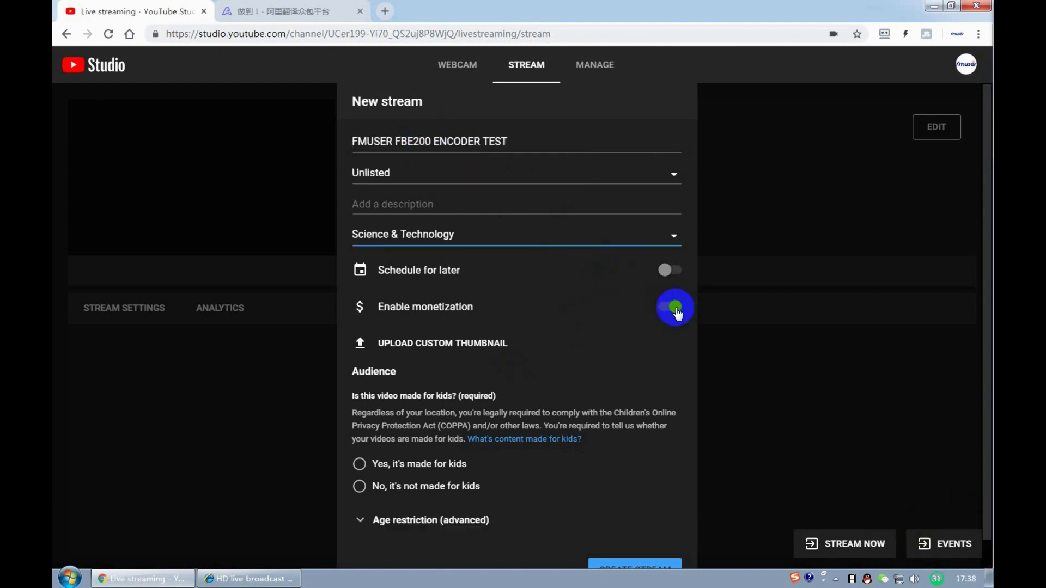
left_click(359, 486)
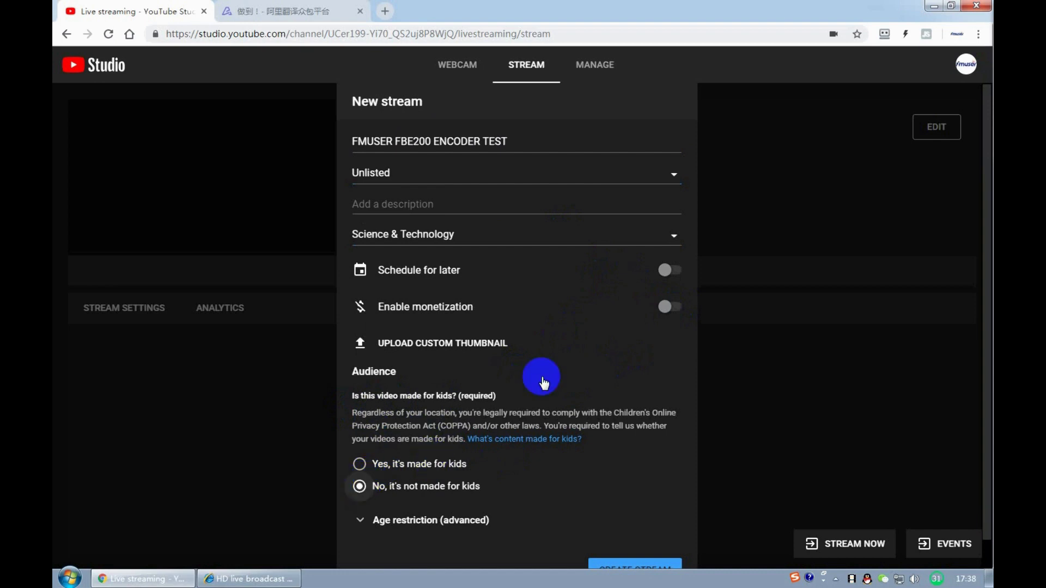
scroll(652, 528, "down", 1)
scroll(654, 532, "down", 1)
left_click(626, 543)
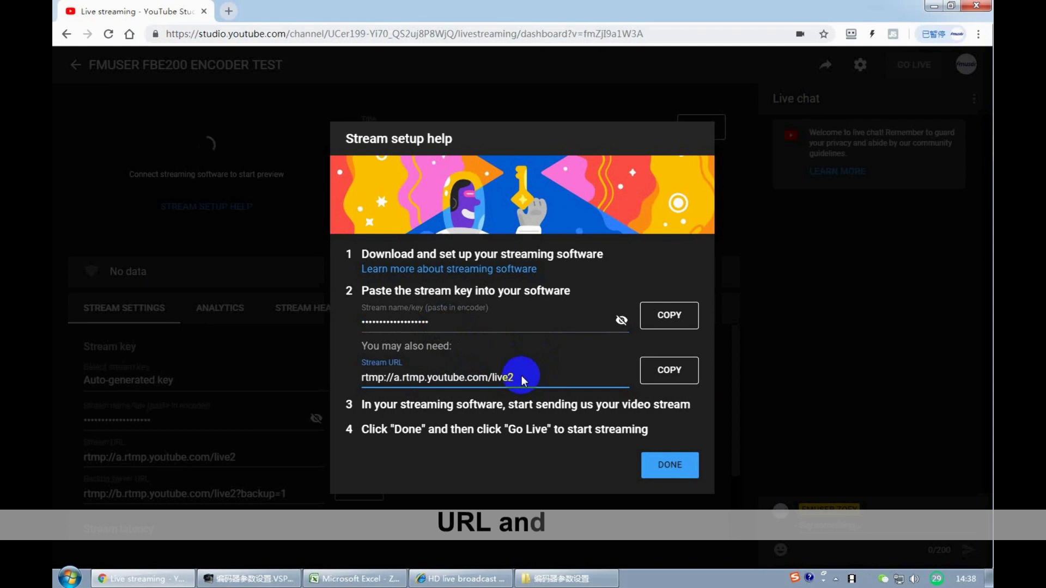
- Select the stream URL rtmp://a.rtmp.youtube.com/live2 in the setup help and copy it
left_click_drag(523, 376, 430, 321)
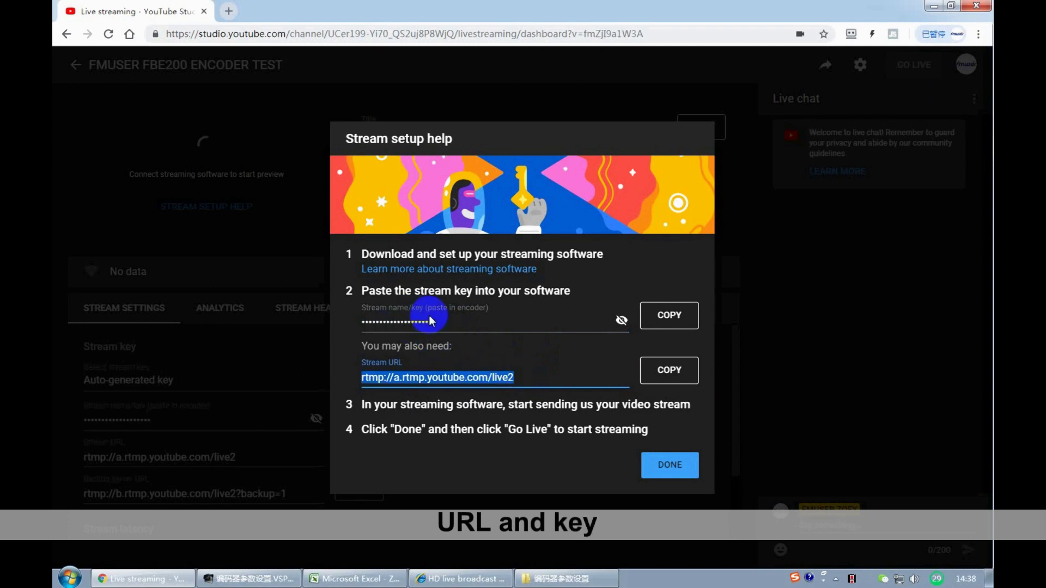
left_click(431, 322)
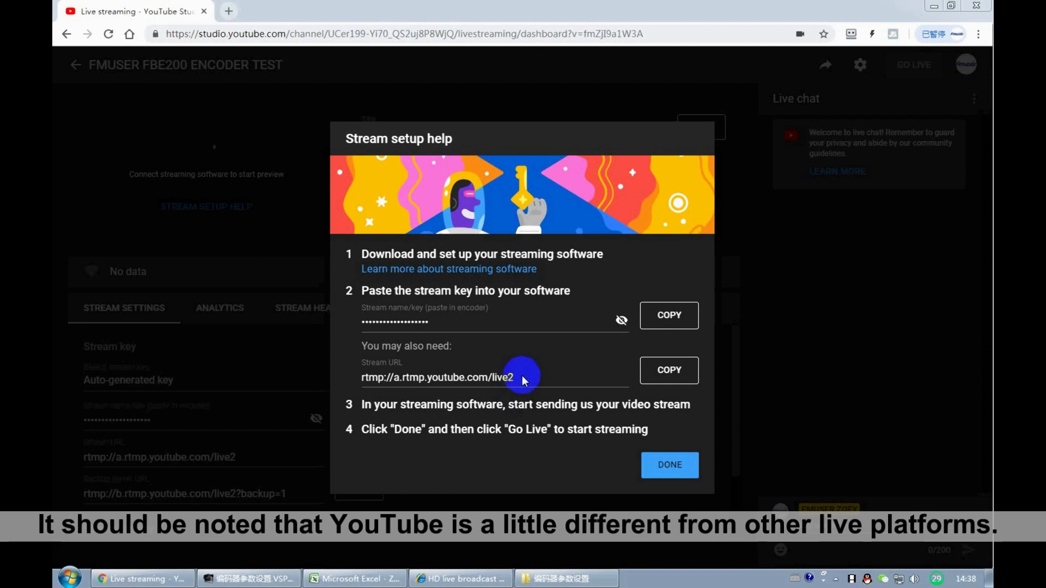
left_click_drag(518, 378, 368, 380)
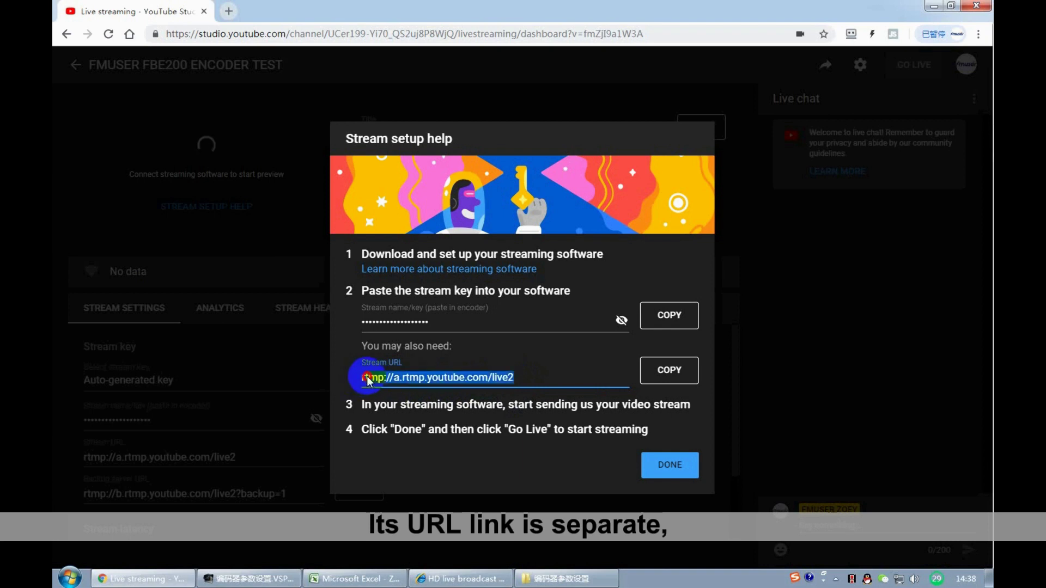
left_click(439, 322)
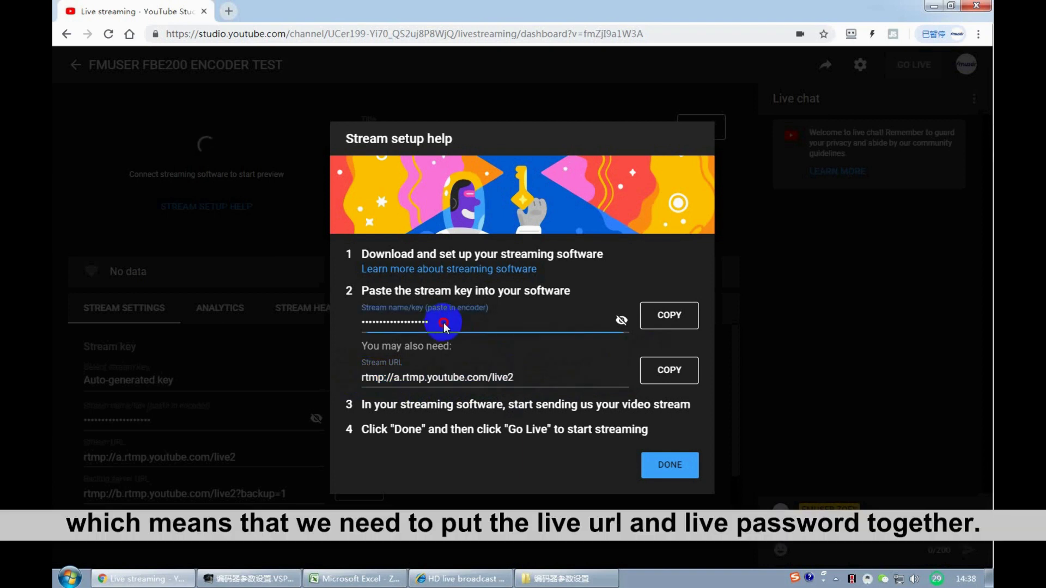
double_click(359, 325)
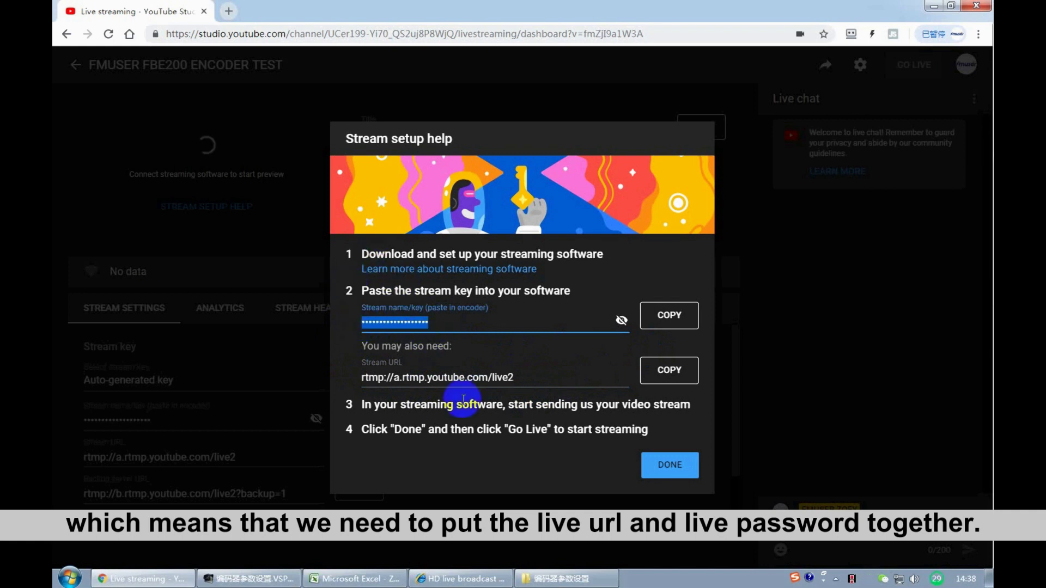
left_click(462, 378)
double_click(520, 379)
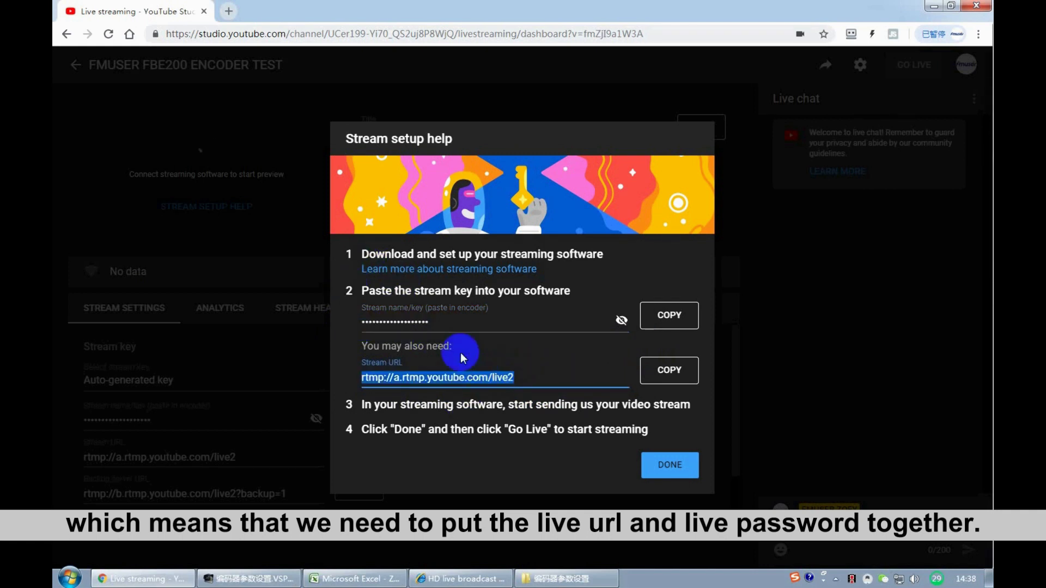
left_click(670, 376)
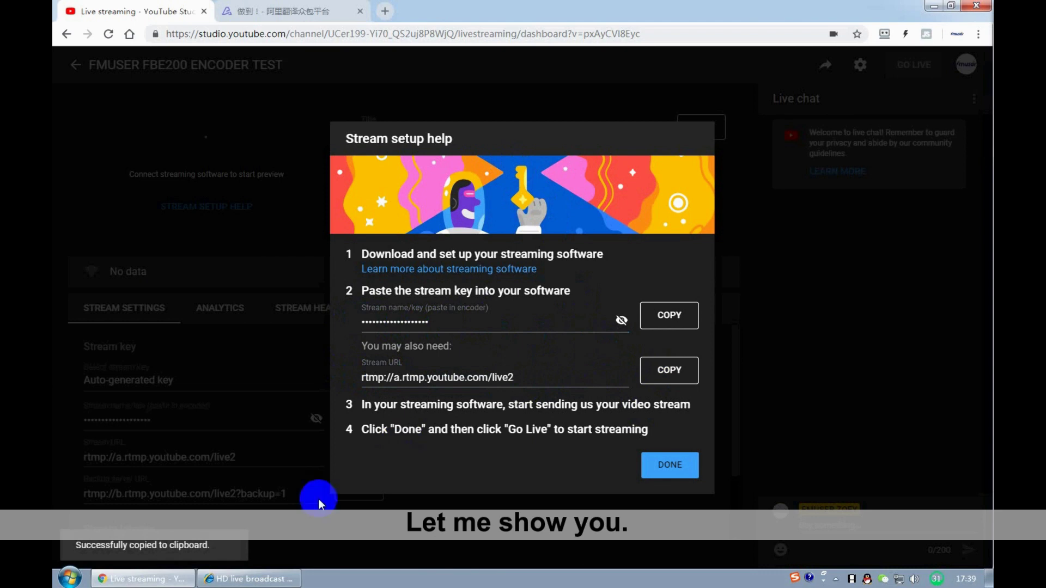
- Replace the encoder's RTMP push URL with the copied YouTube live2 URL
left_click(251, 578)
triple_click(335, 394)
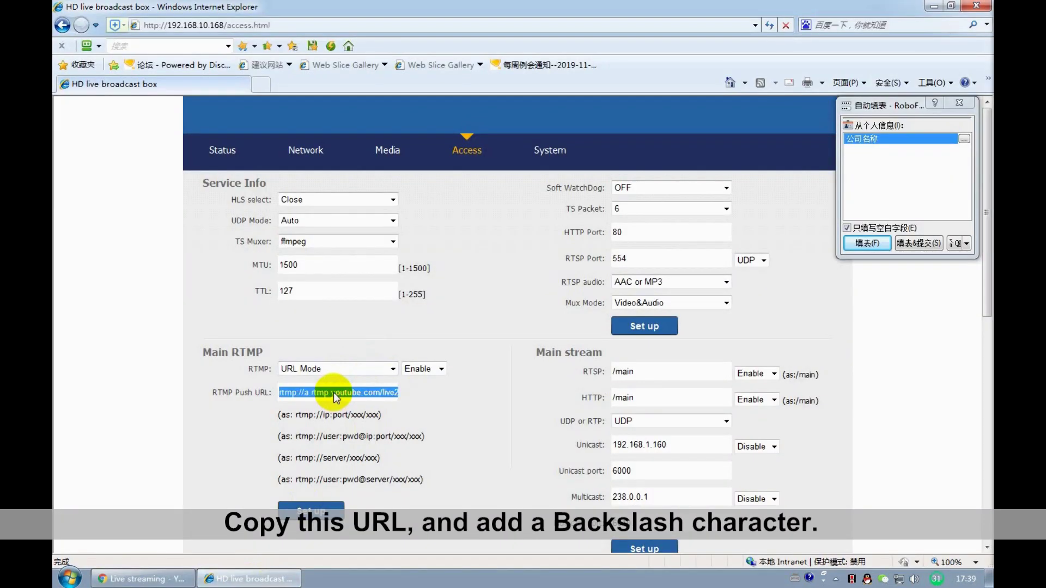
key("ctrl+v")
left_click(396, 391)
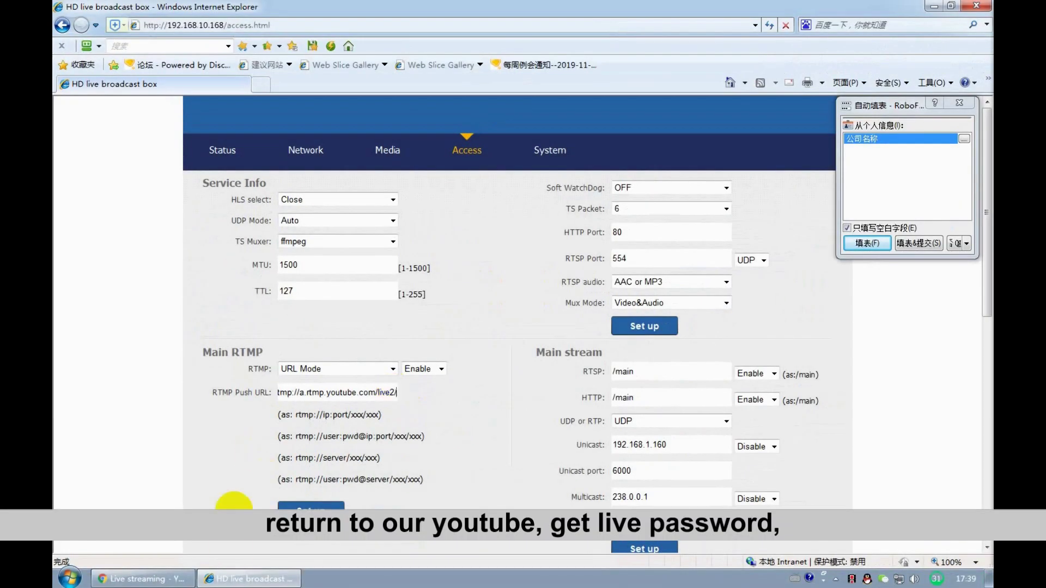
- Copy the YouTube stream key and append it to the end of the push URL
left_click(145, 578)
left_click(621, 321)
left_click(669, 315)
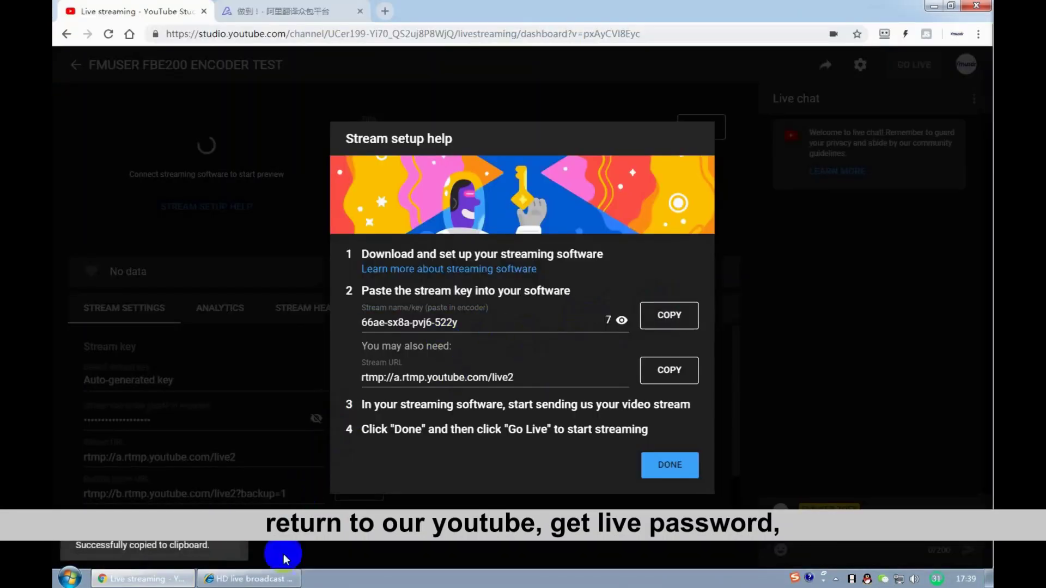
left_click(256, 579)
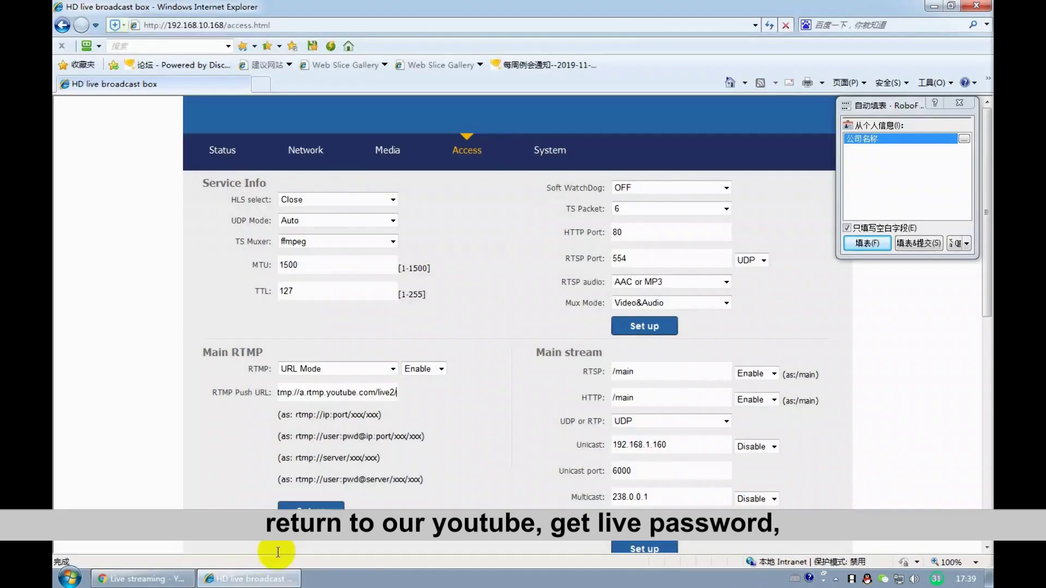
left_click(397, 392)
key("ctrl+v")
mouse_move(397, 392)
left_mouse_down()
mouse_move(264, 389)
mouse_move(404, 391)
left_mouse_up()
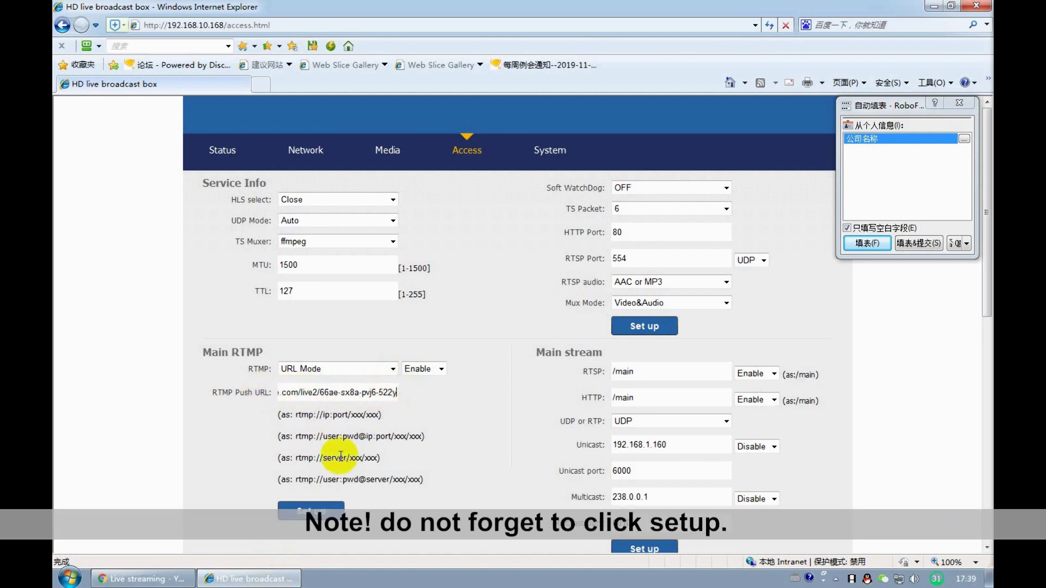
- Save the Main RTMP settings, then reboot the box from the System page and confirm
left_click(311, 510)
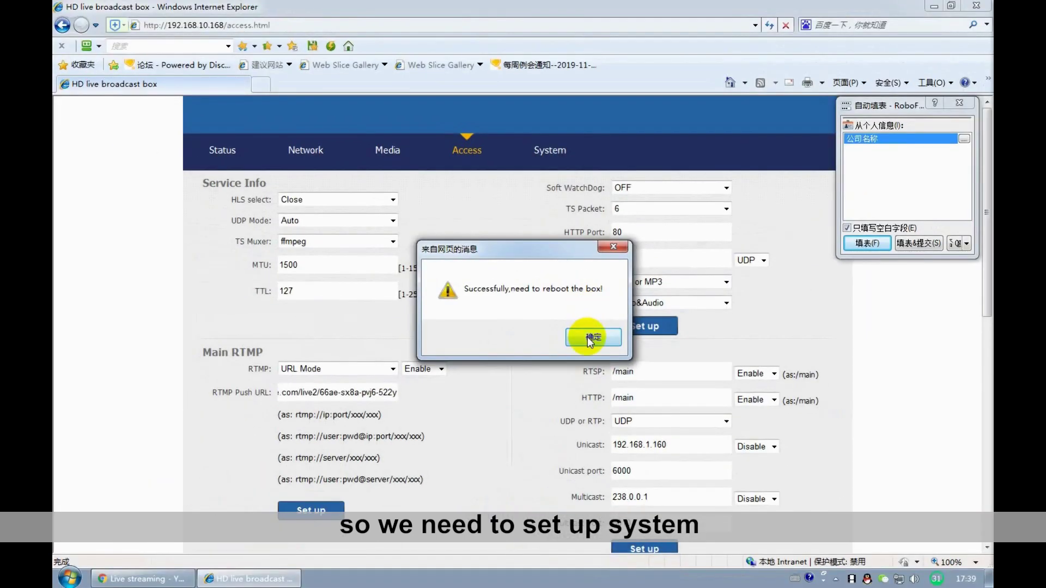
left_click(588, 339)
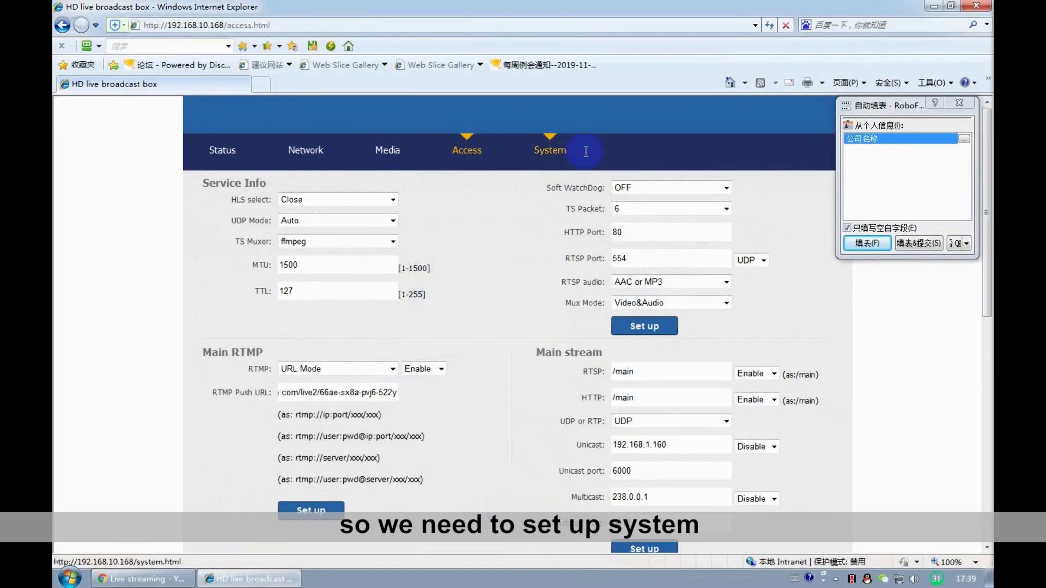
left_click(559, 154)
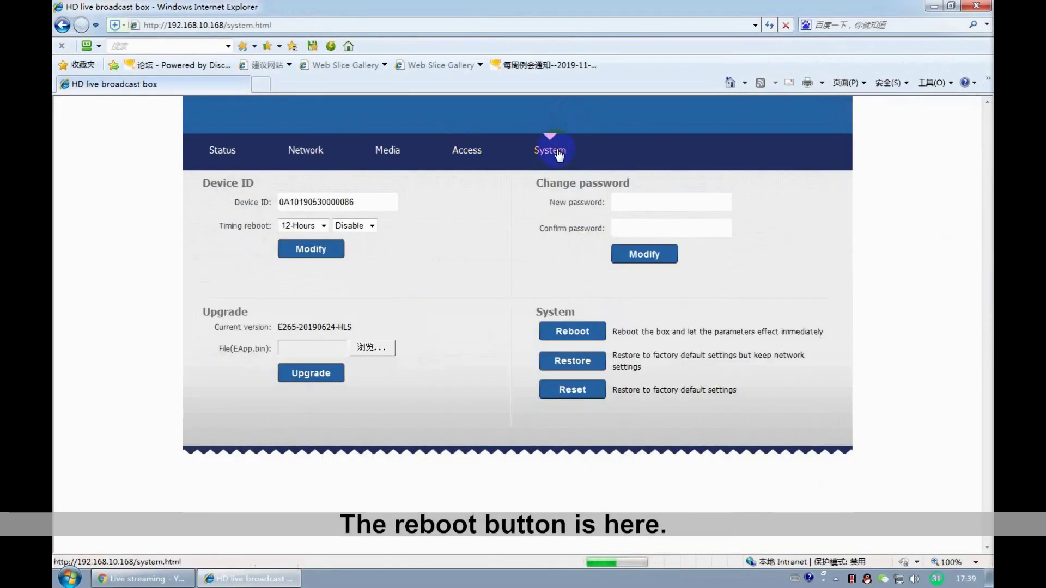
left_click_drag(613, 329, 820, 332)
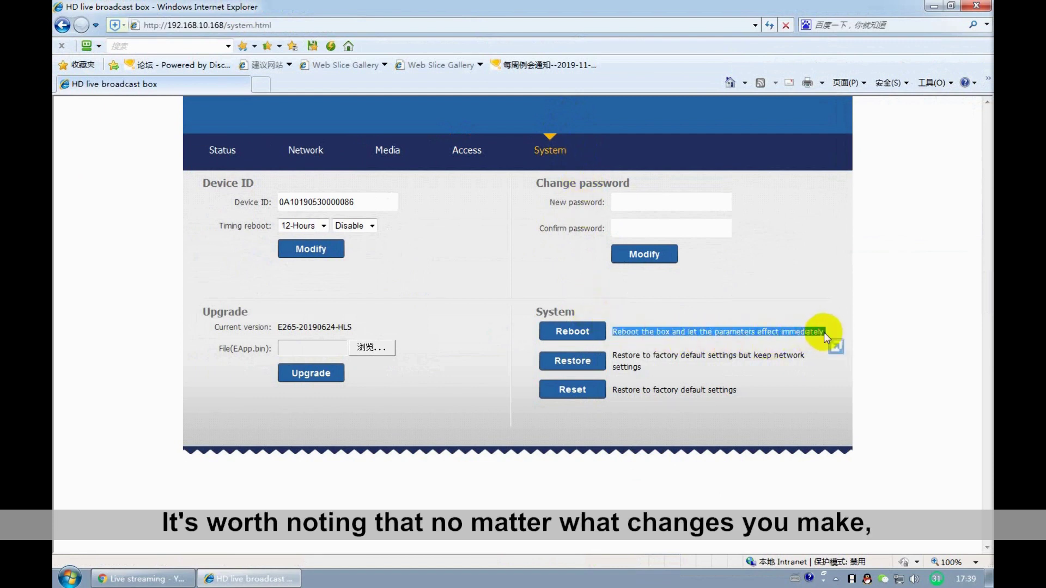
left_click(824, 333)
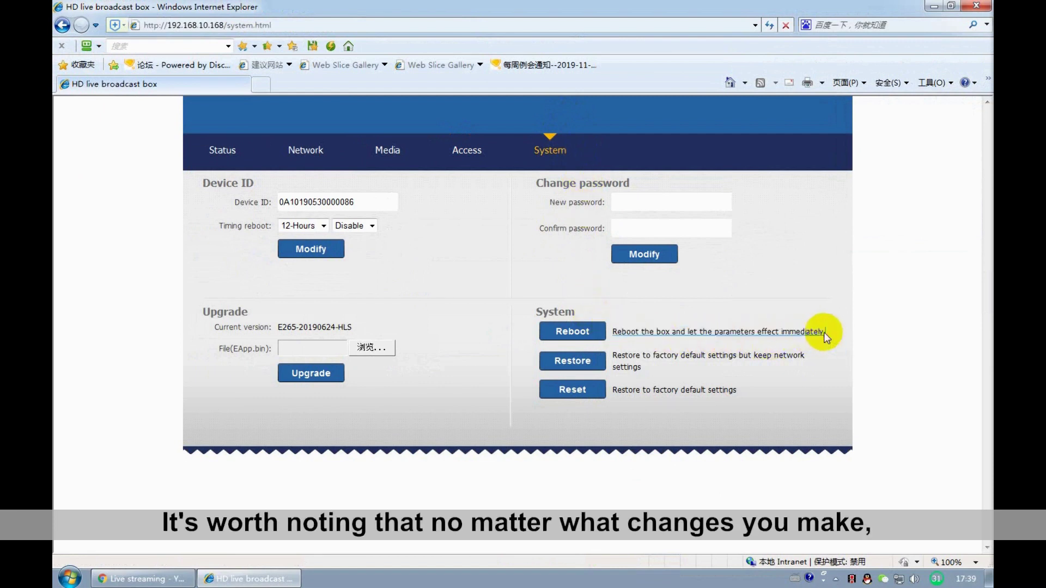
left_click(553, 331)
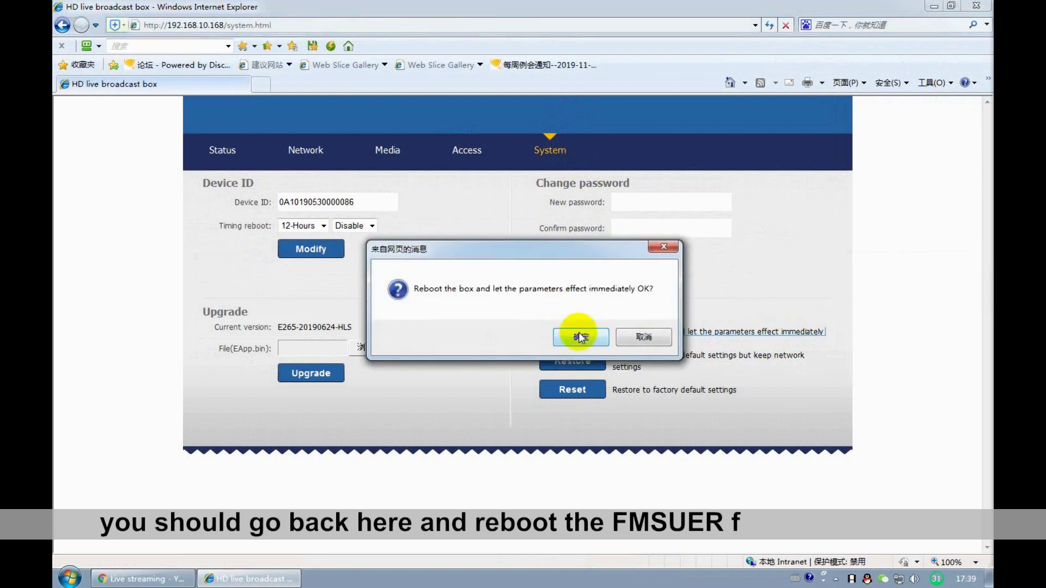
left_click(581, 338)
left_click(572, 339)
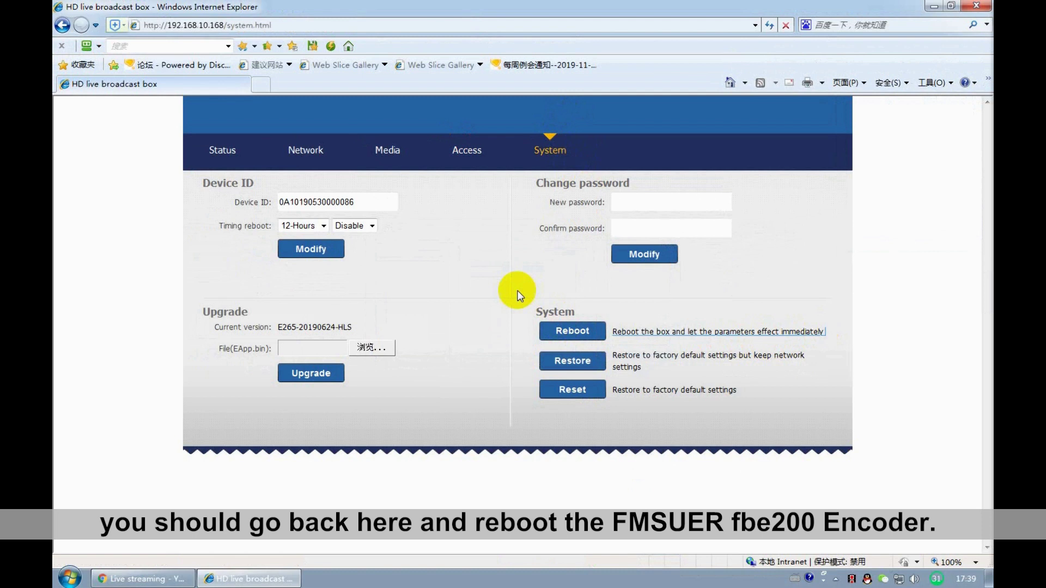
- Check the Status page: main stream RTMP shows the YouTube live2 URL and interrupts are 0
left_click(518, 294)
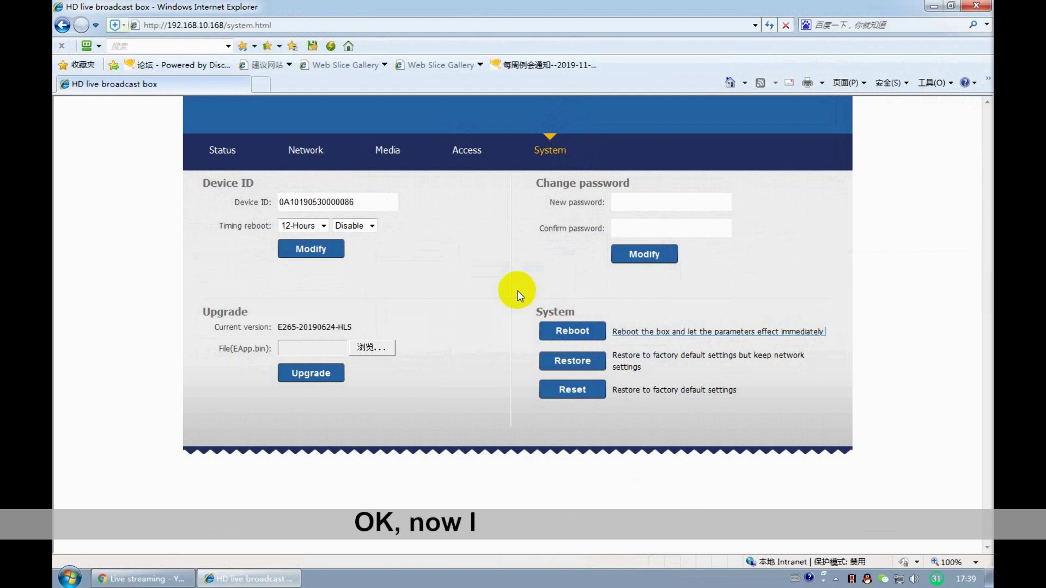
left_click(228, 154)
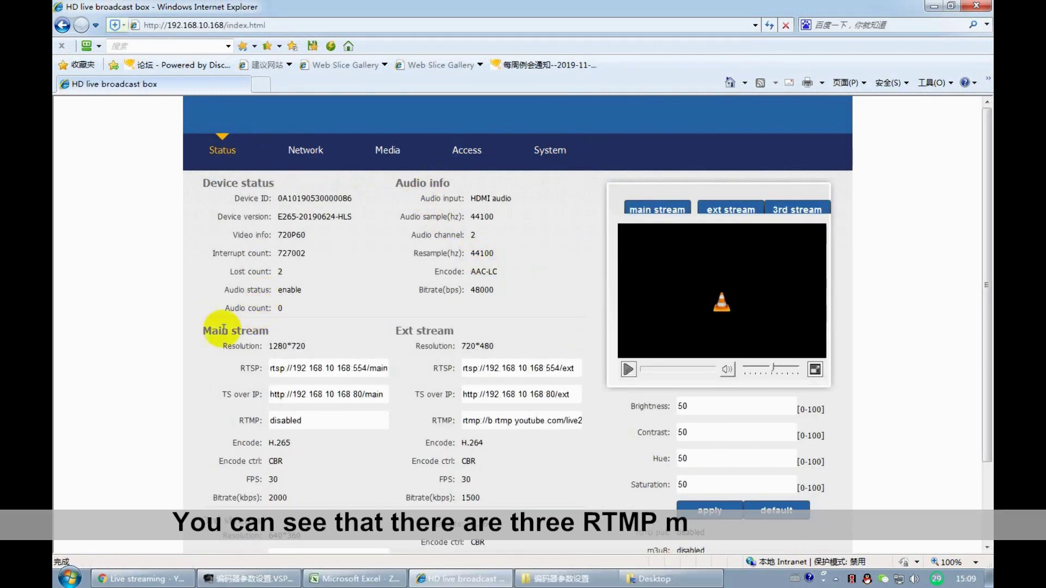
left_click_drag(210, 340, 583, 463)
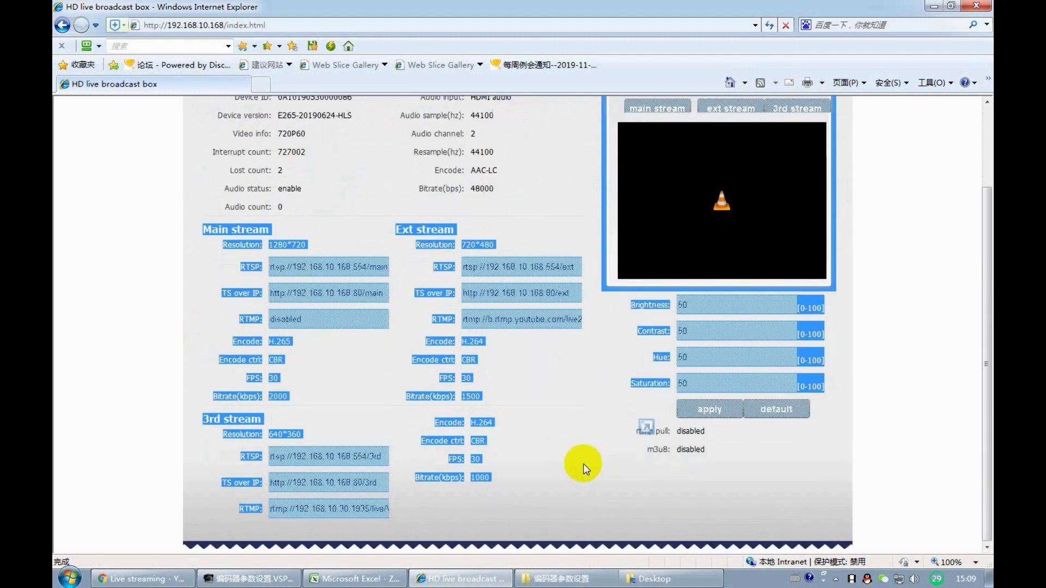
left_click(515, 498)
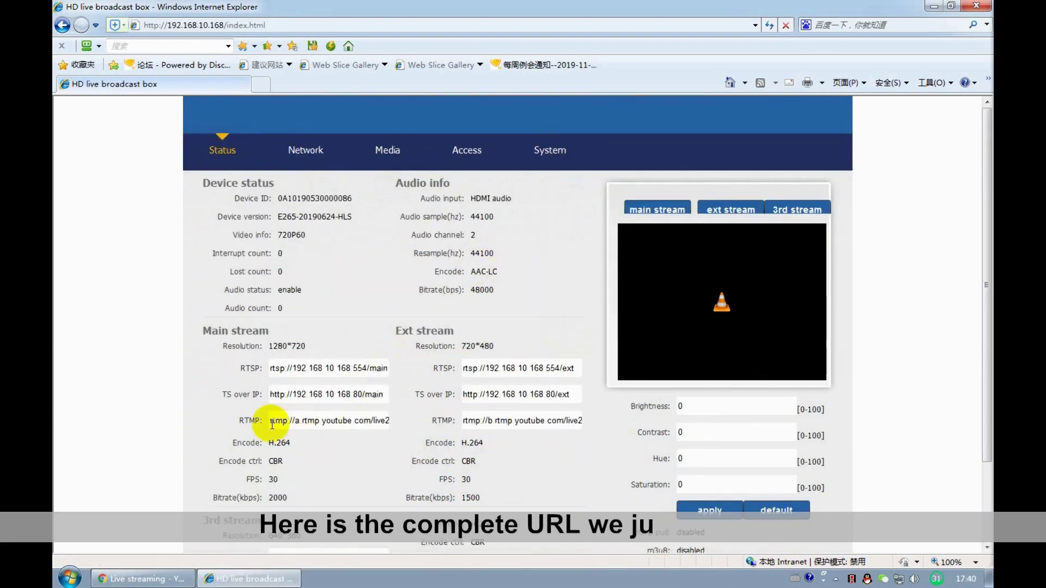
left_click_drag(270, 420, 245, 423)
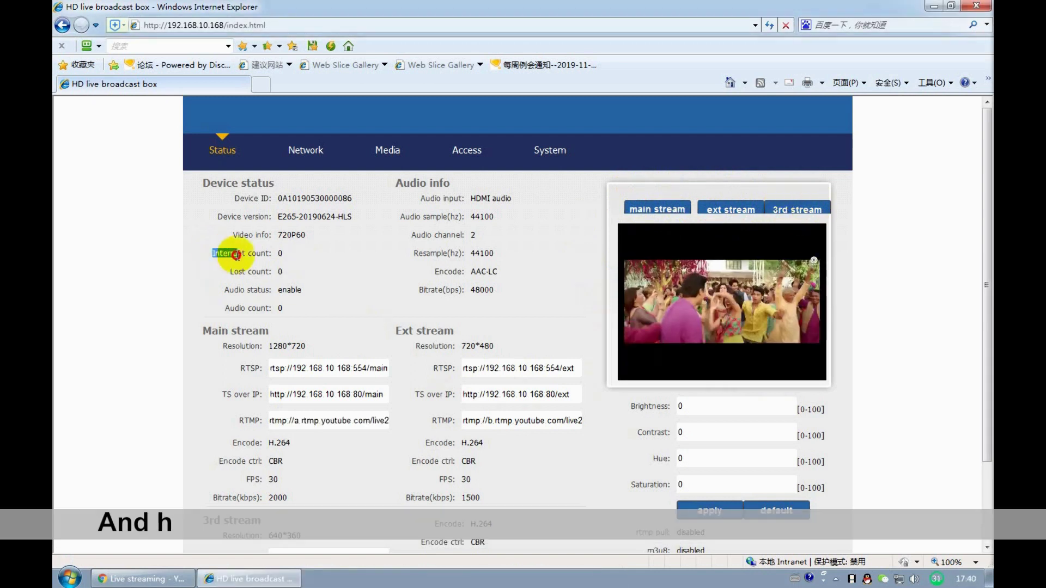
left_click_drag(212, 253, 293, 253)
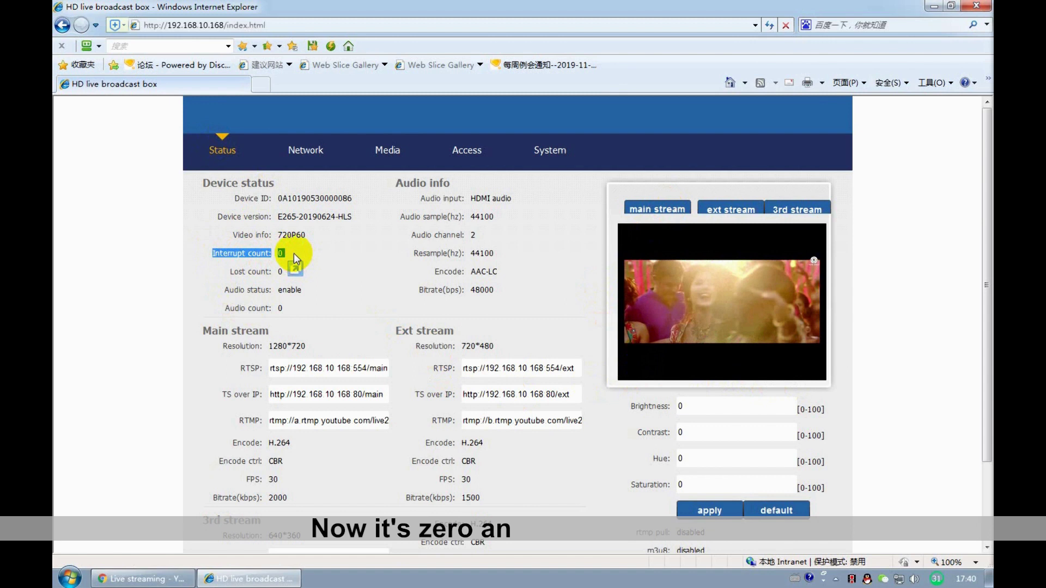
left_click(293, 253)
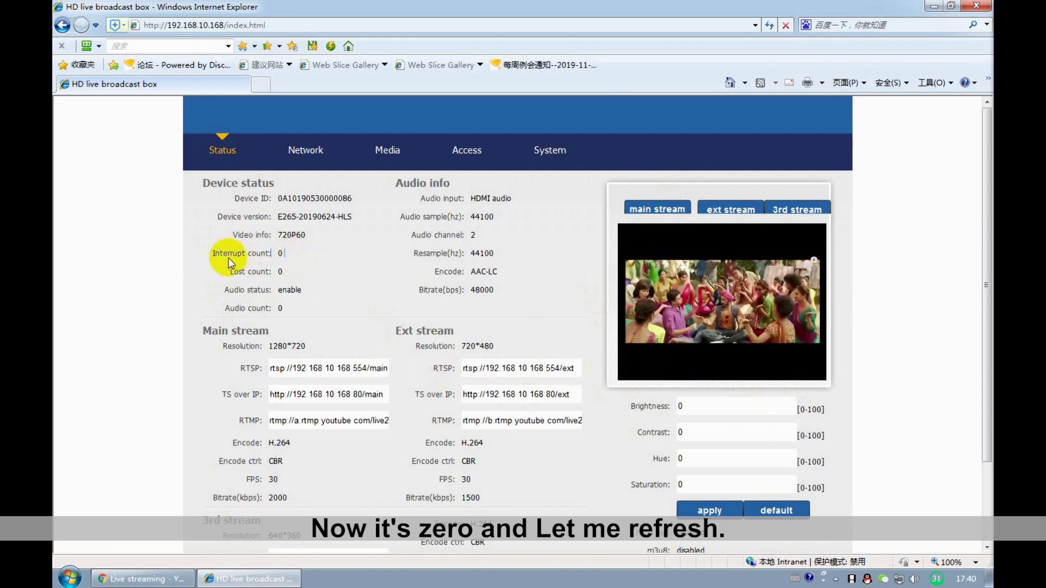
- Refresh the Status page repeatedly to watch the interrupt count climb
key("F5")
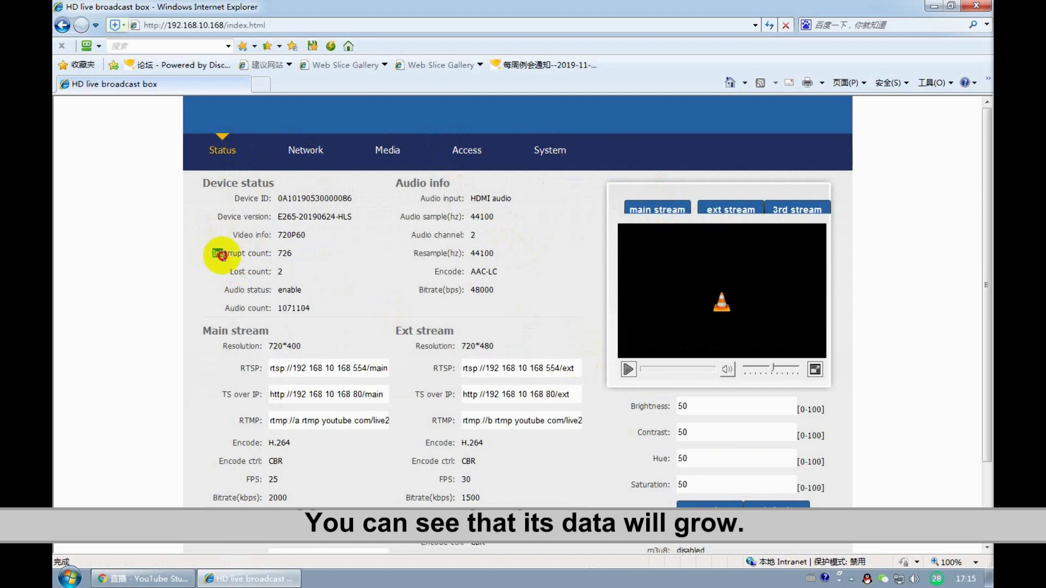
left_click_drag(222, 255, 295, 246)
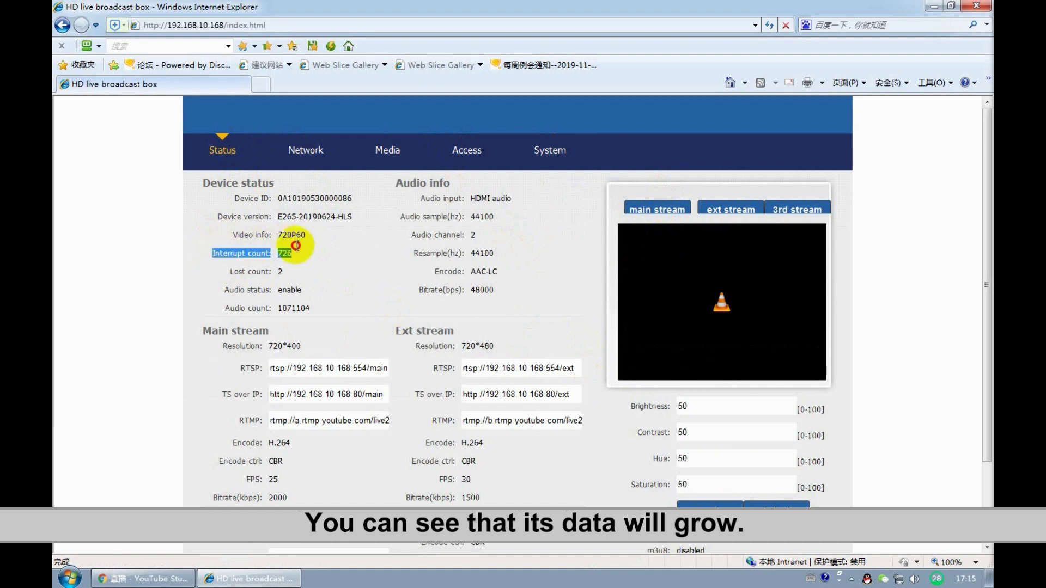
left_click(299, 253)
left_click(231, 155)
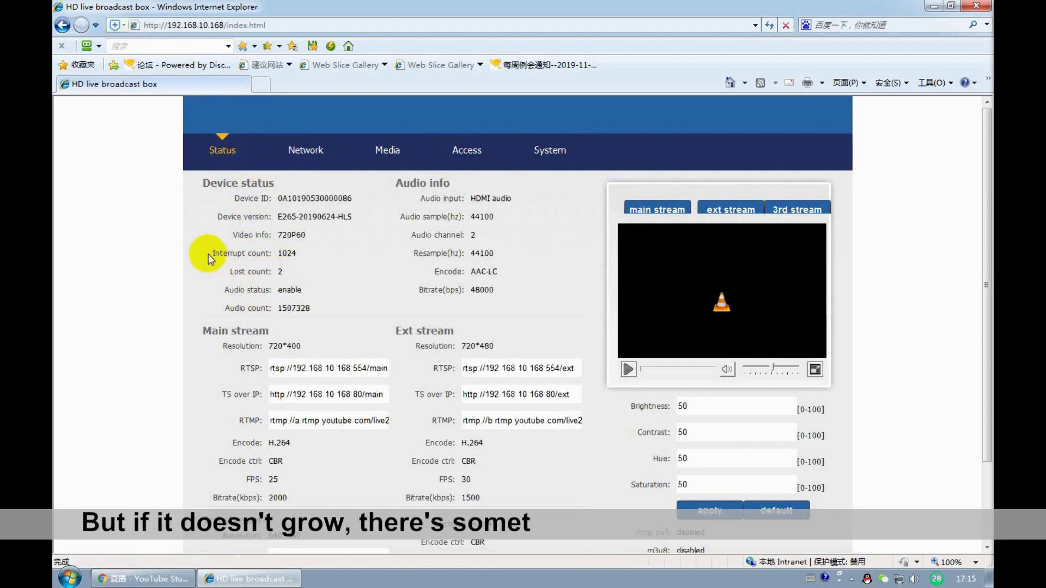
left_click_drag(212, 254, 299, 256)
left_click(303, 253)
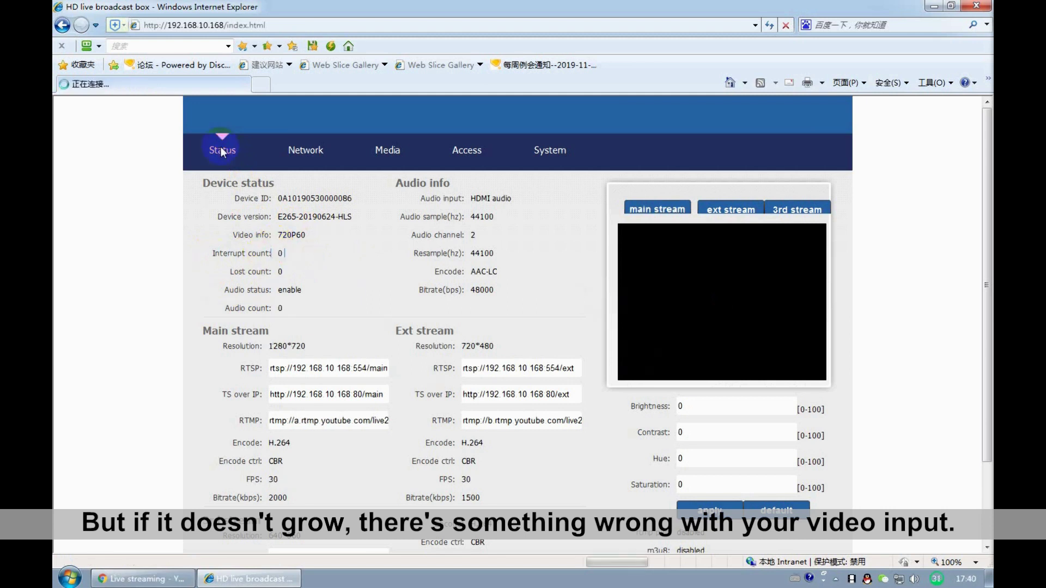
- Refresh once more, play the main stream preview, and return to YouTube Studio
left_click(221, 146)
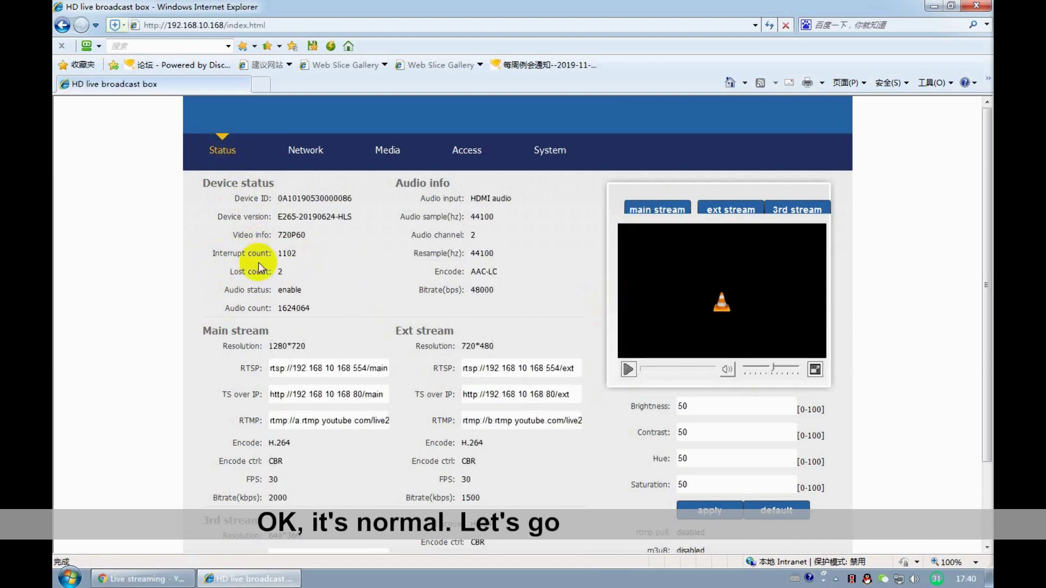
left_click(636, 207)
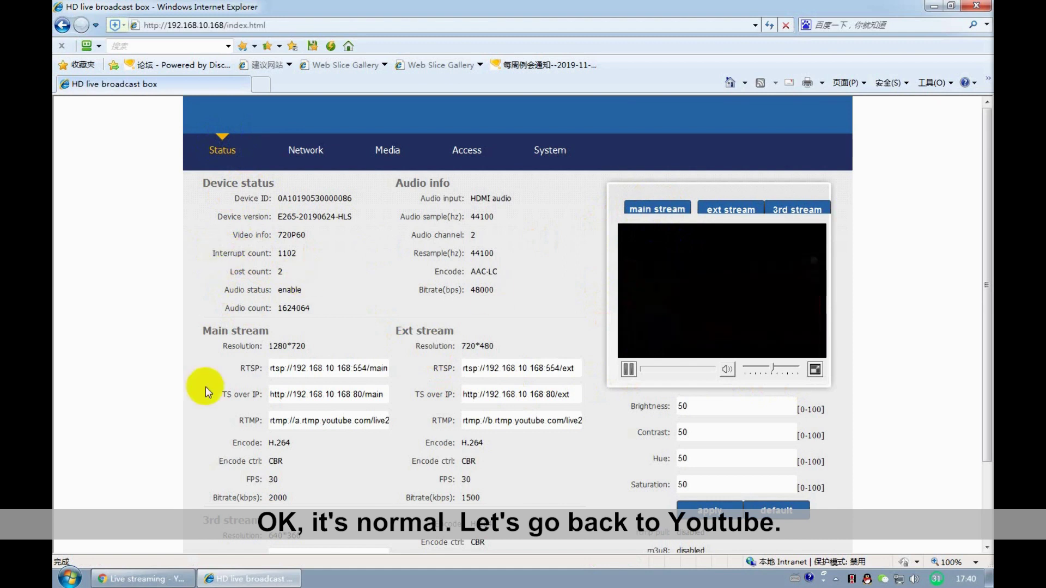
left_click(154, 580)
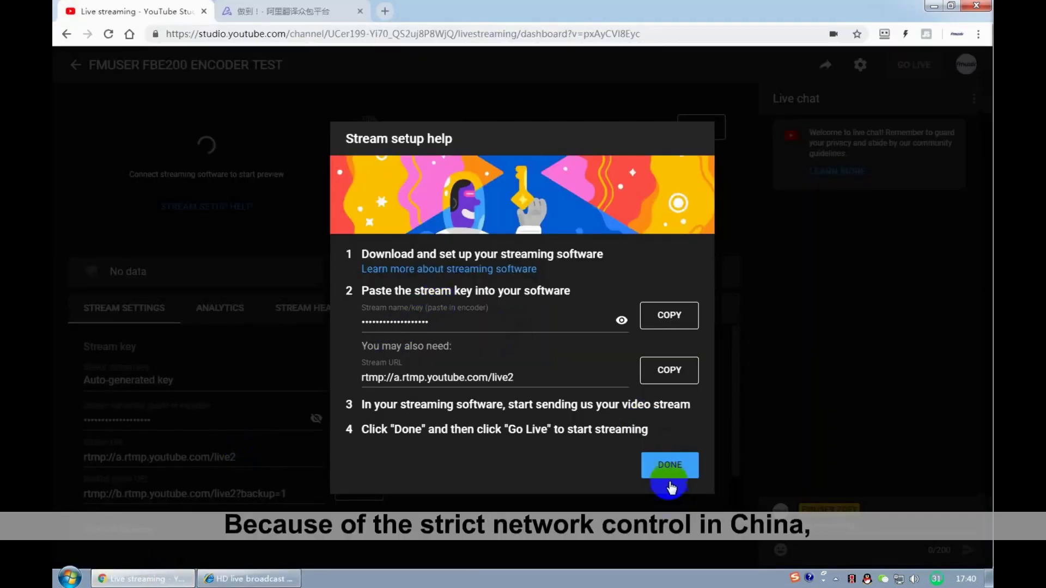
- Close the setup help, confirm Stream Health reports No data, and return to stream settings
left_click(669, 465)
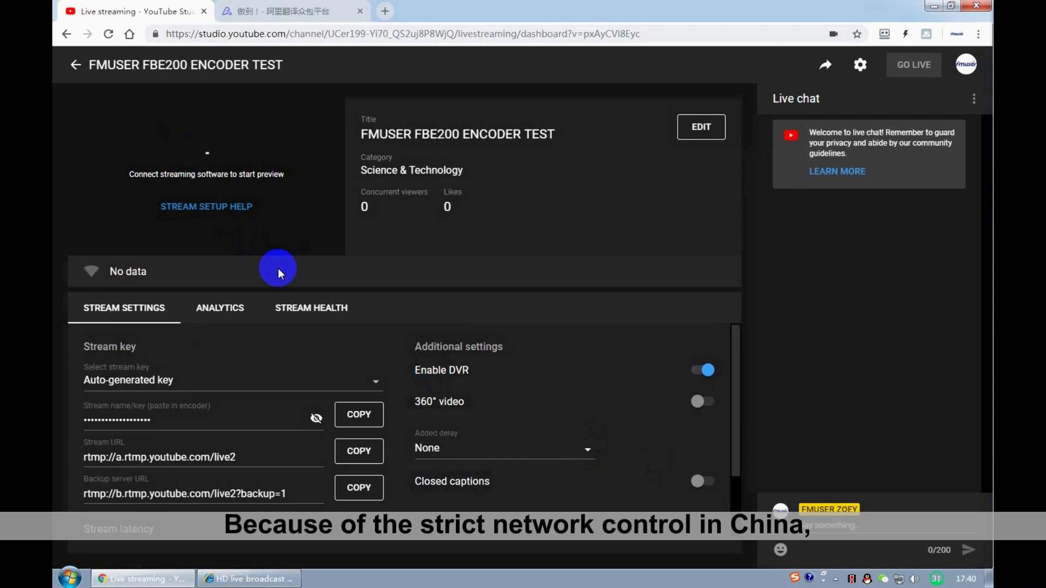
left_click(287, 311)
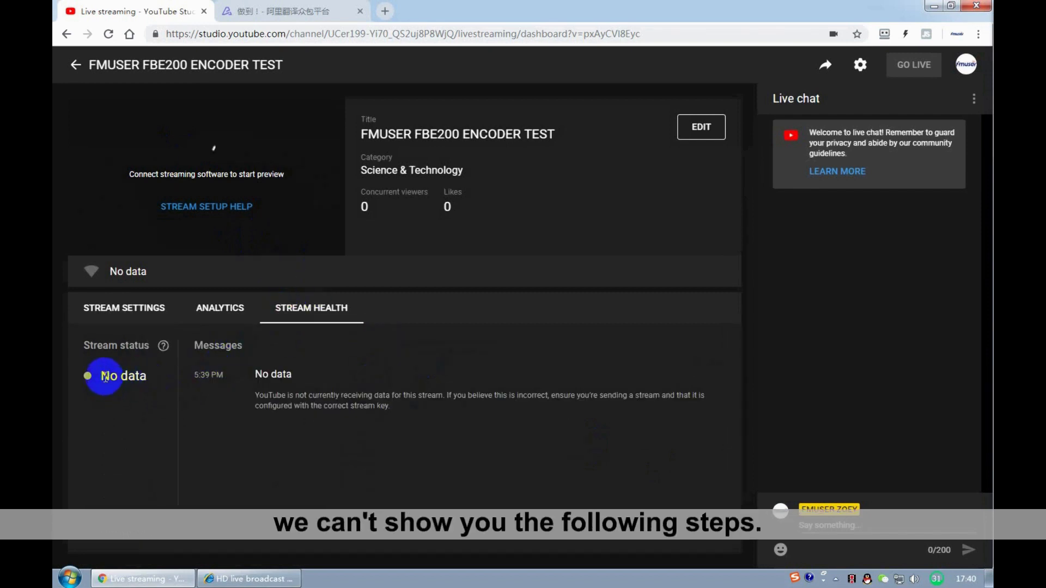
left_click_drag(100, 376, 163, 375)
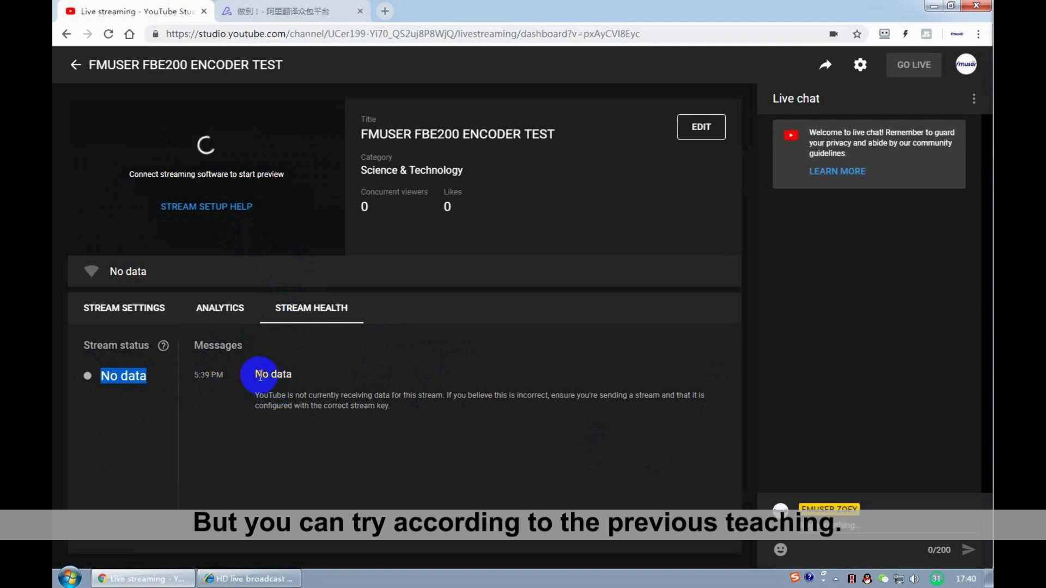
left_click(256, 382)
left_click(139, 312)
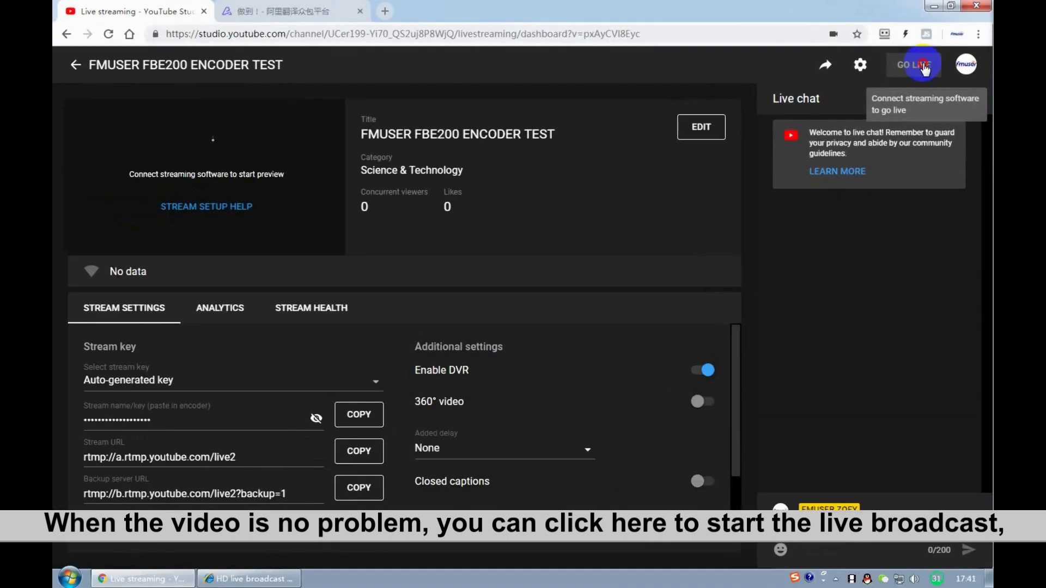
left_click(924, 65)
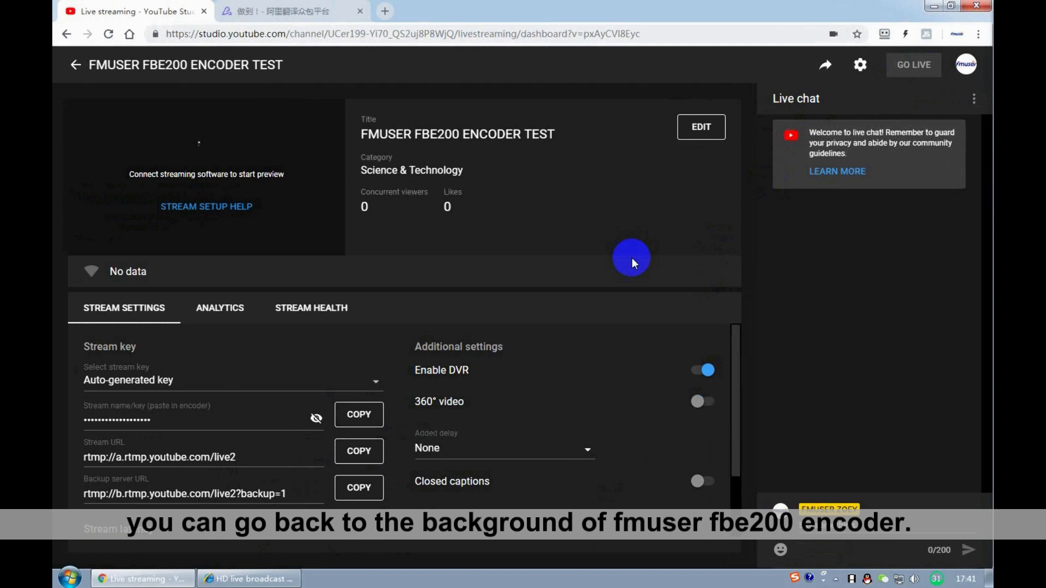
key("alt+Tab")
- On the Media page, leave the volume at default and keep AAC-LC audio encoding
left_click(402, 153)
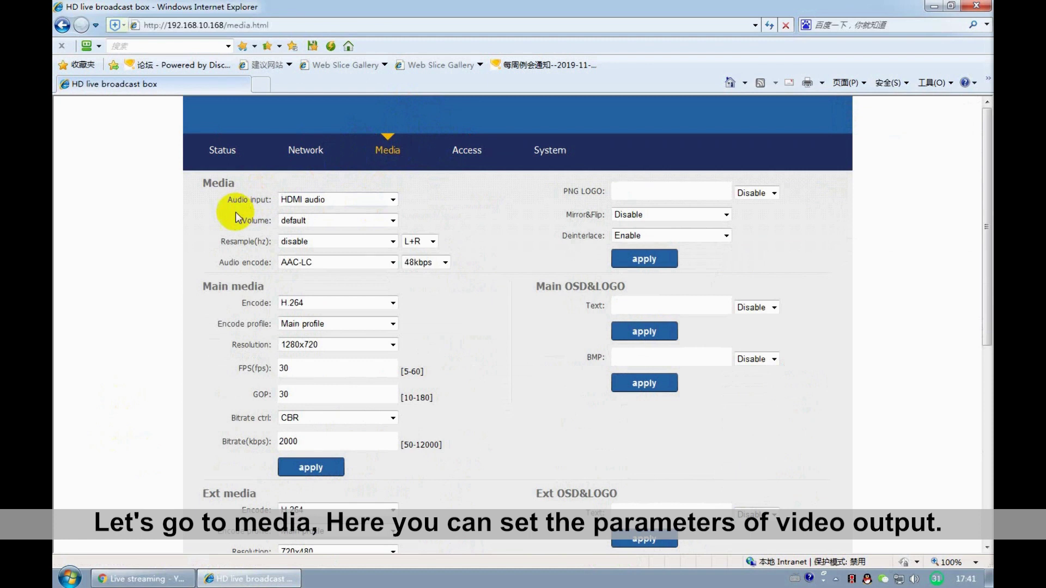
double_click(255, 220)
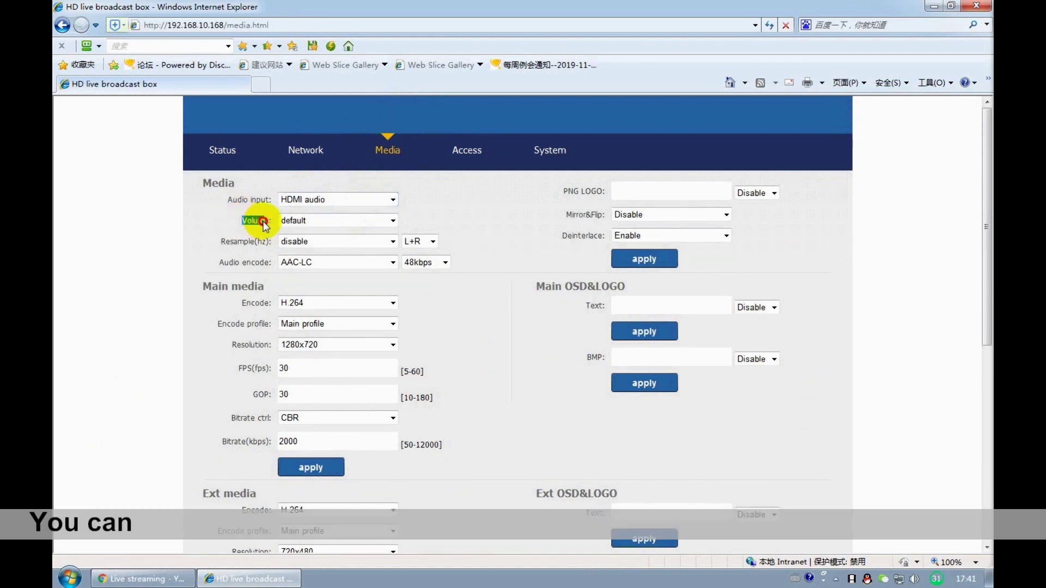
left_click(328, 220)
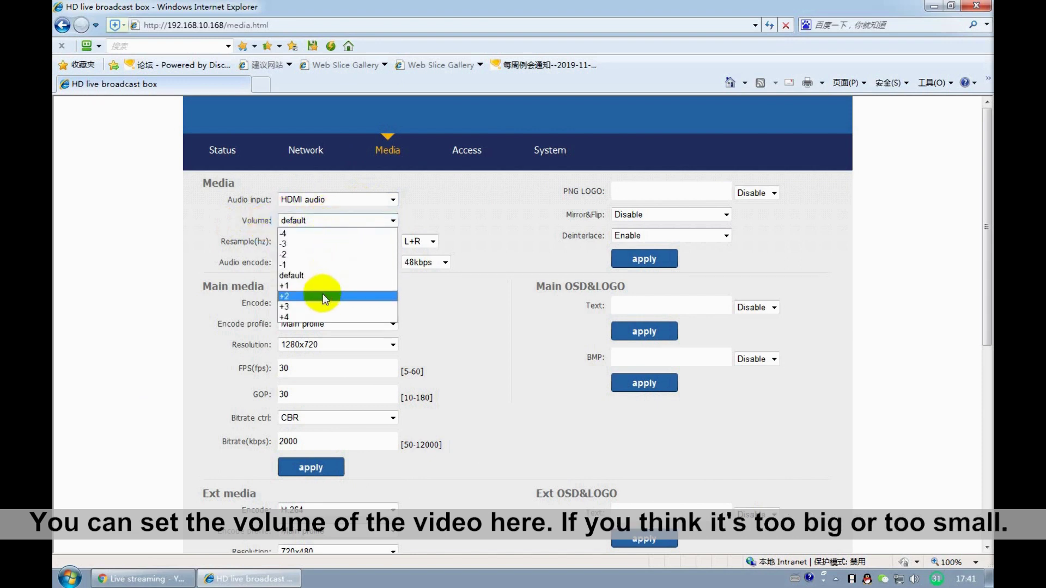
left_click(227, 264)
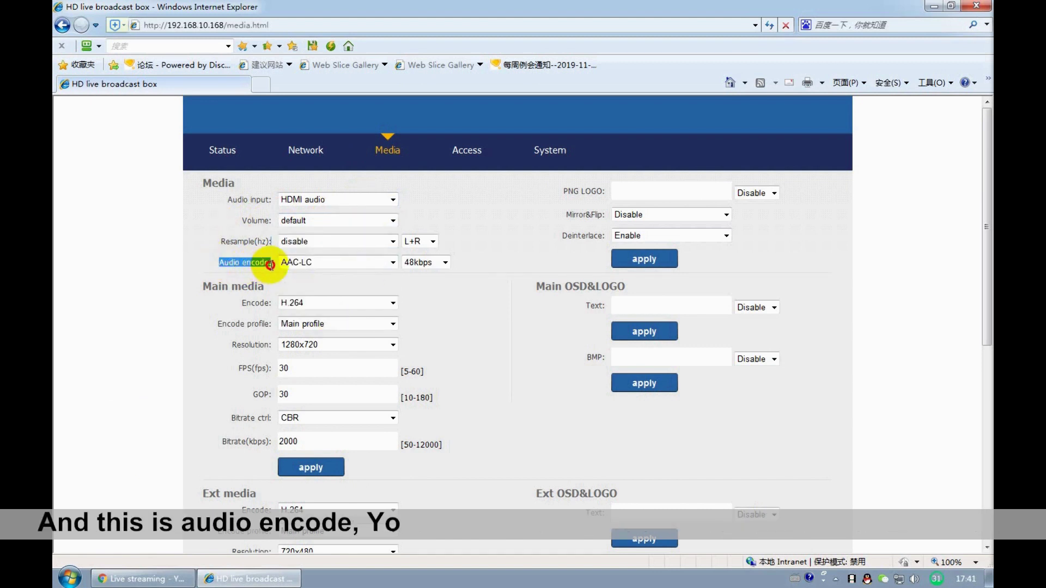
left_click_drag(243, 264, 271, 264)
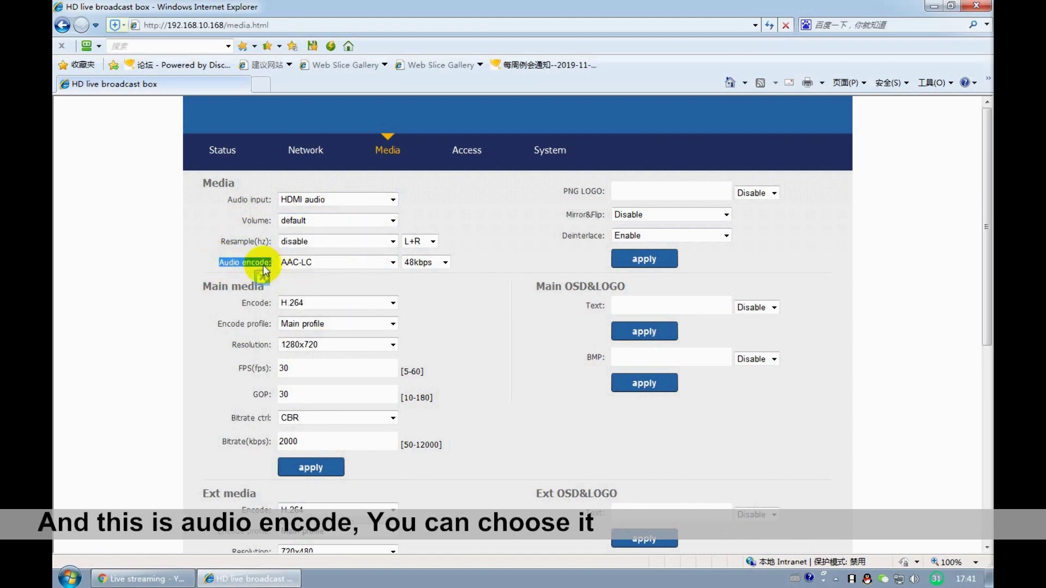
left_click(318, 262)
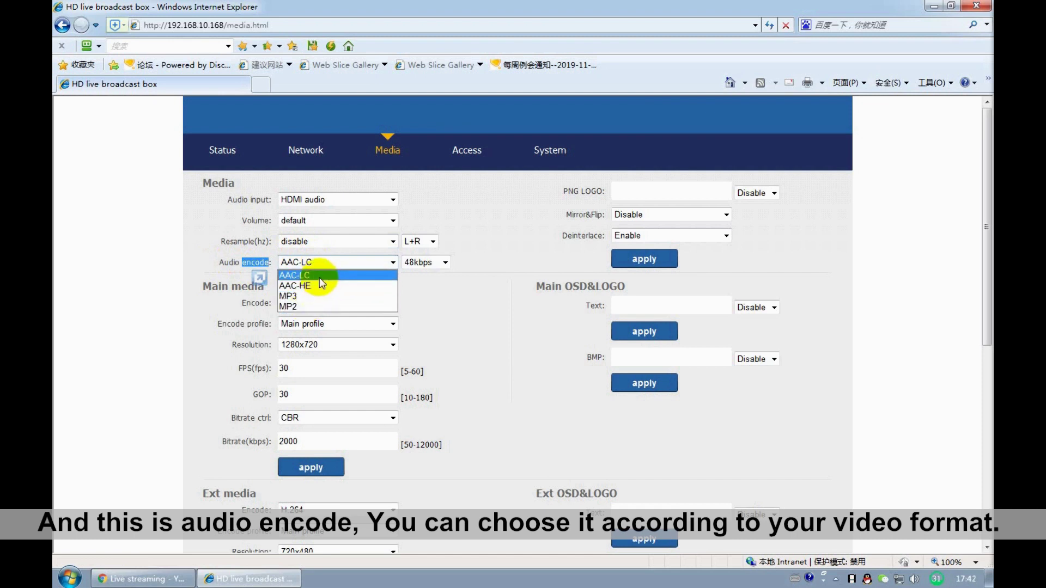
left_click(319, 276)
- Enable the PNG logo overlay and choose the fmuser logo PNG file
left_click(436, 277)
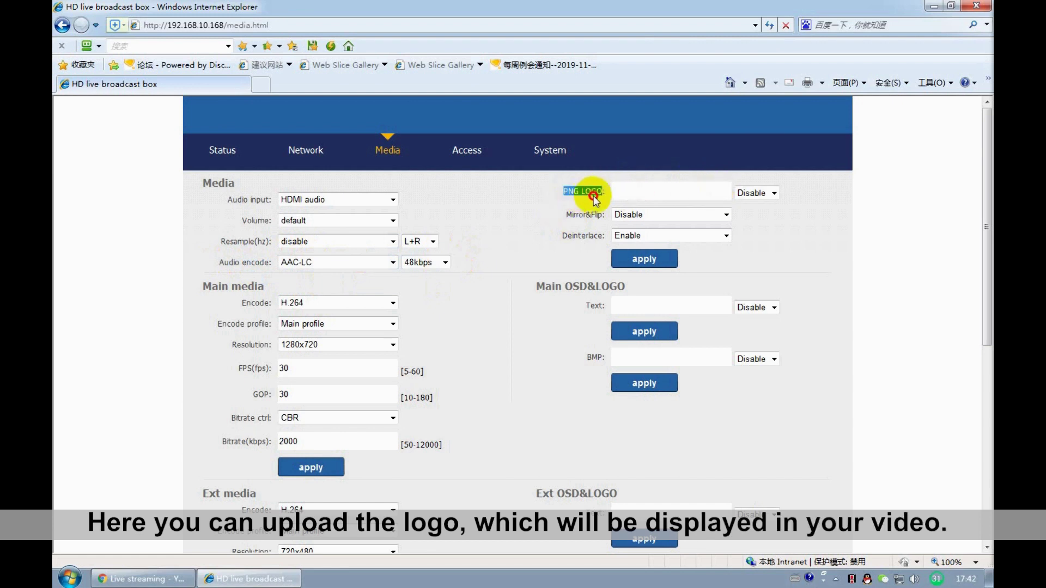
left_click(756, 193)
left_click(752, 213)
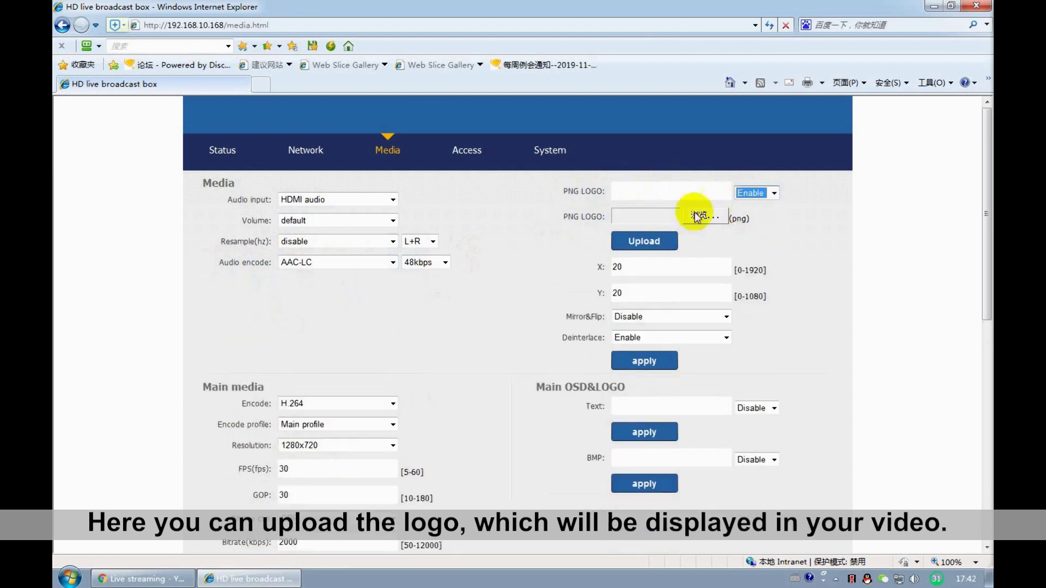
left_click(700, 215)
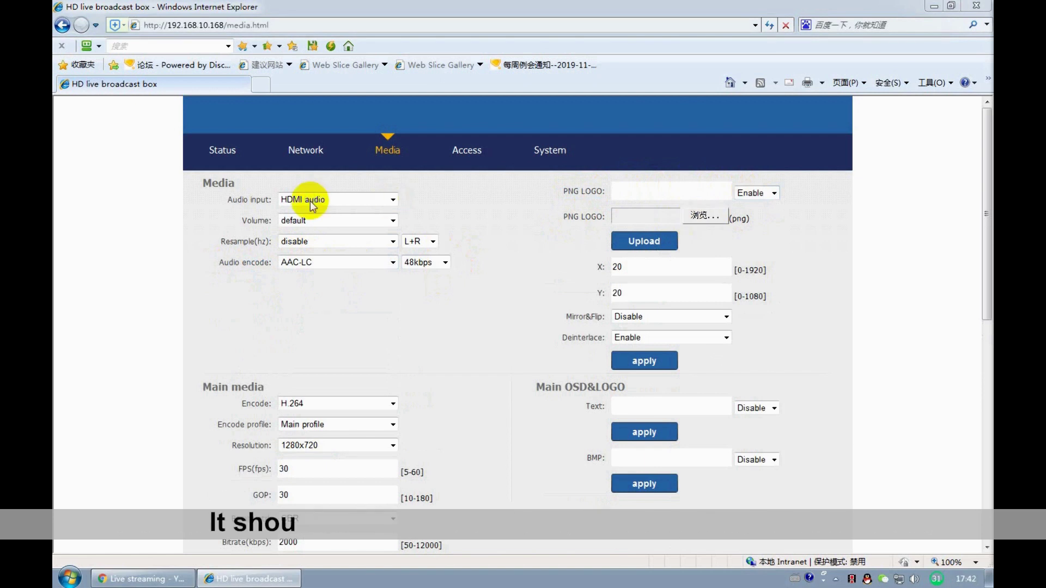
left_click(158, 257)
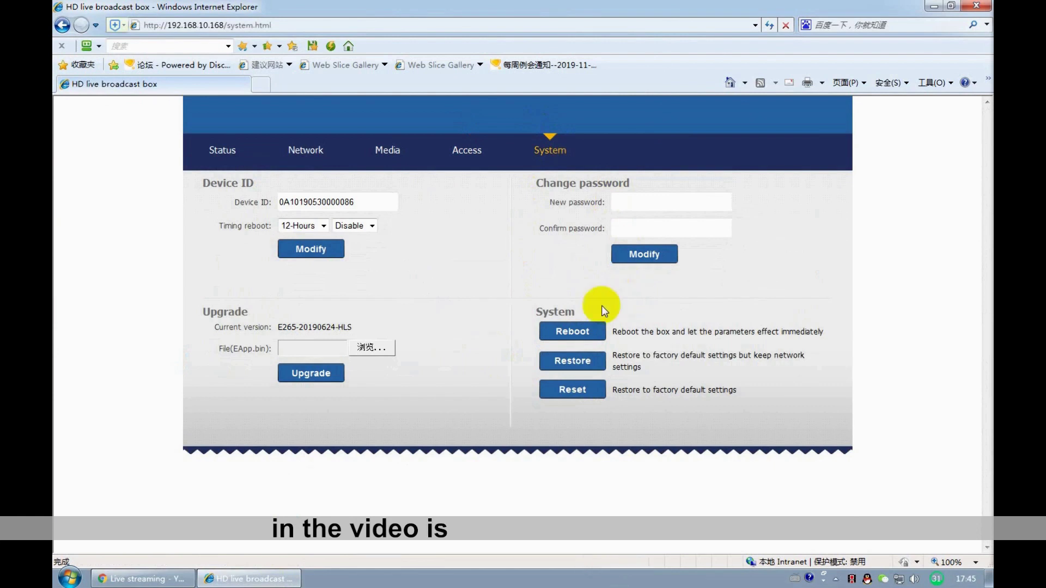
- Reboot the box and preview the main stream with the logo
left_click(572, 330)
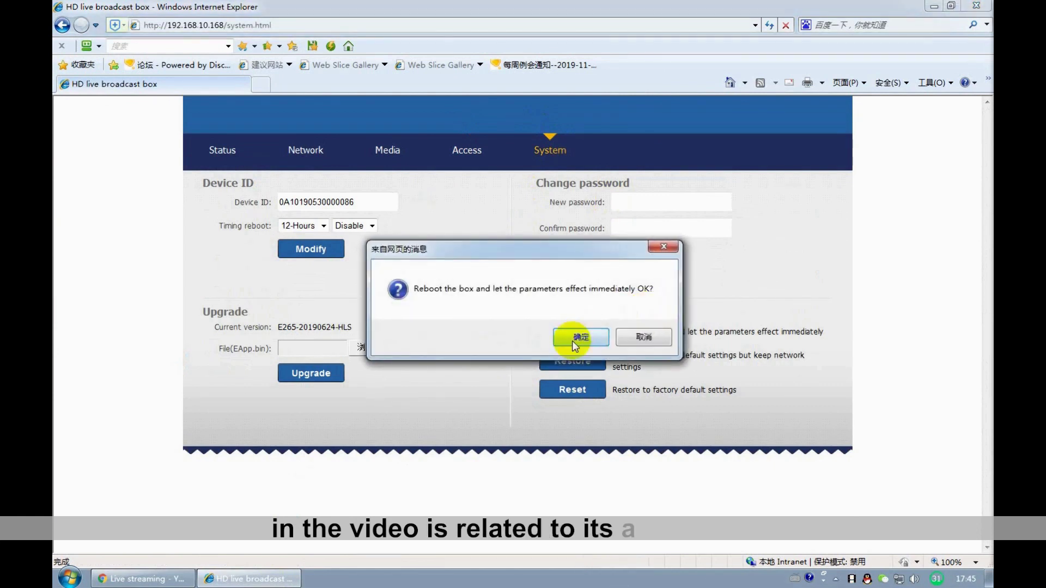
left_click(571, 339)
left_click(552, 338)
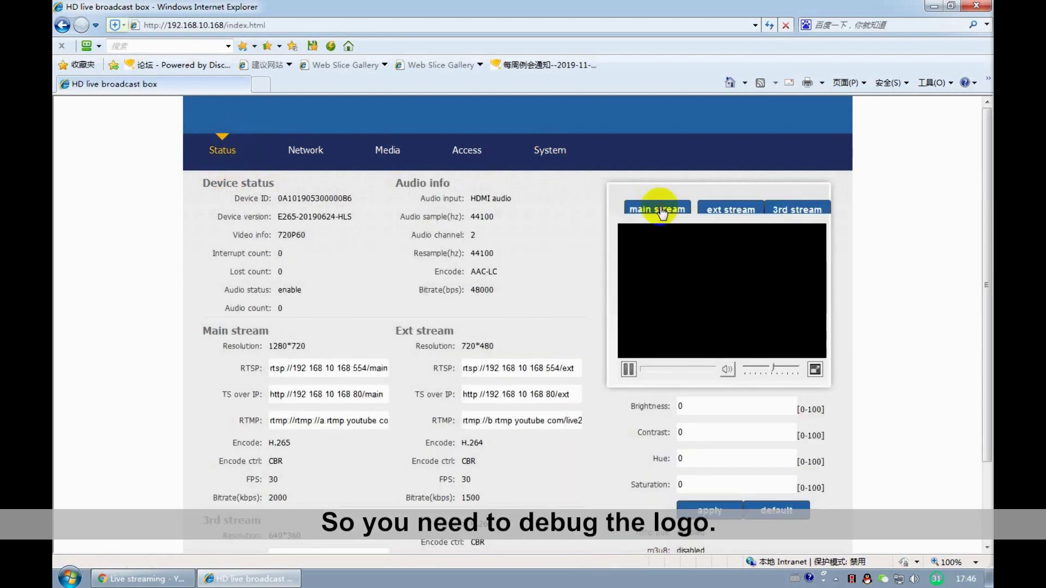
left_click(662, 211)
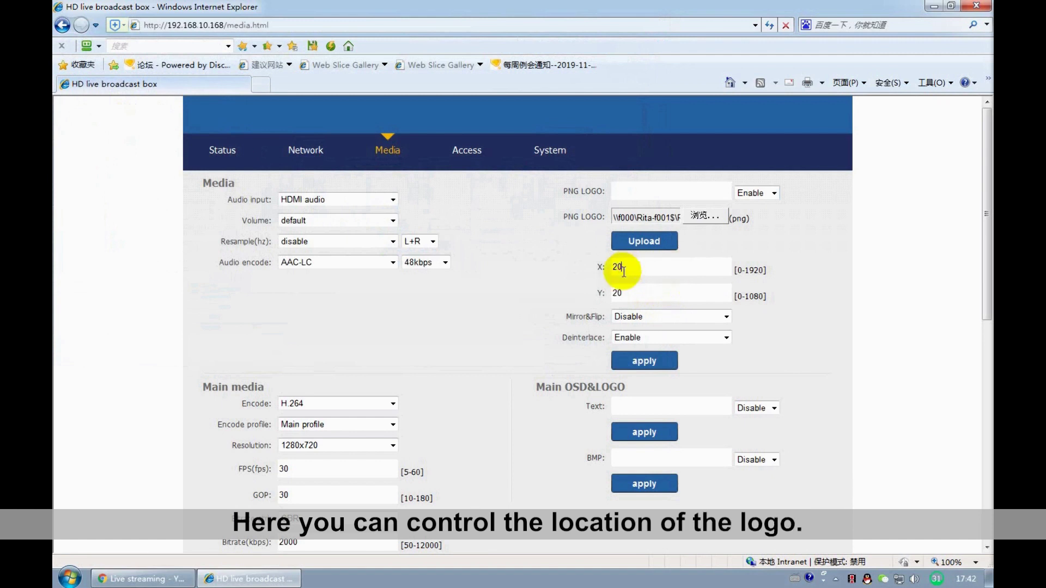
- Set Mirror&Flip to Disable and apply the logo settings at X 20, Y 20
left_click_drag(593, 265, 619, 294)
left_click(620, 293)
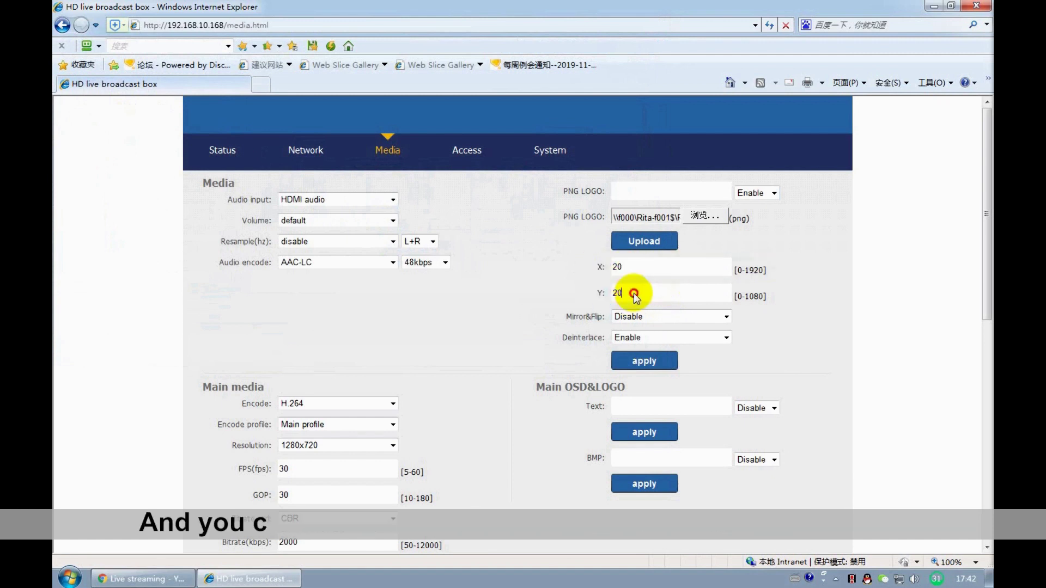
left_click_drag(567, 317, 607, 317)
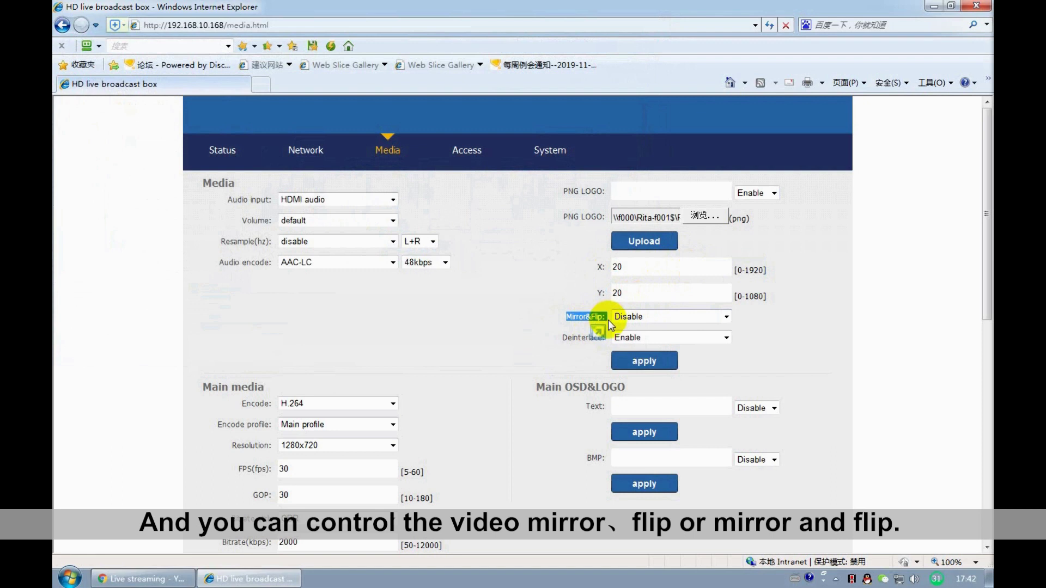
left_click(608, 320)
left_click(666, 316)
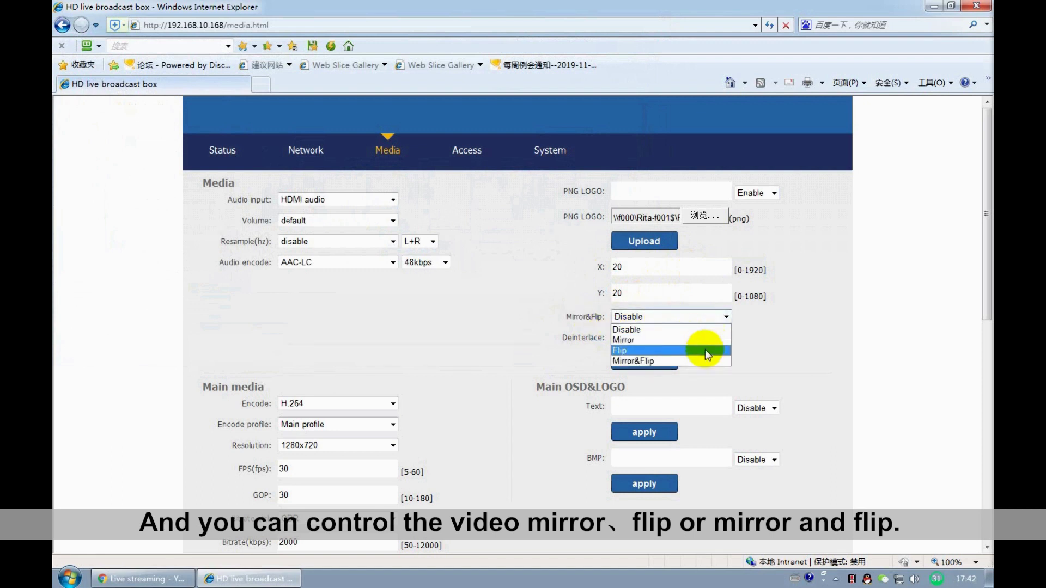
left_click(671, 329)
left_click(625, 368)
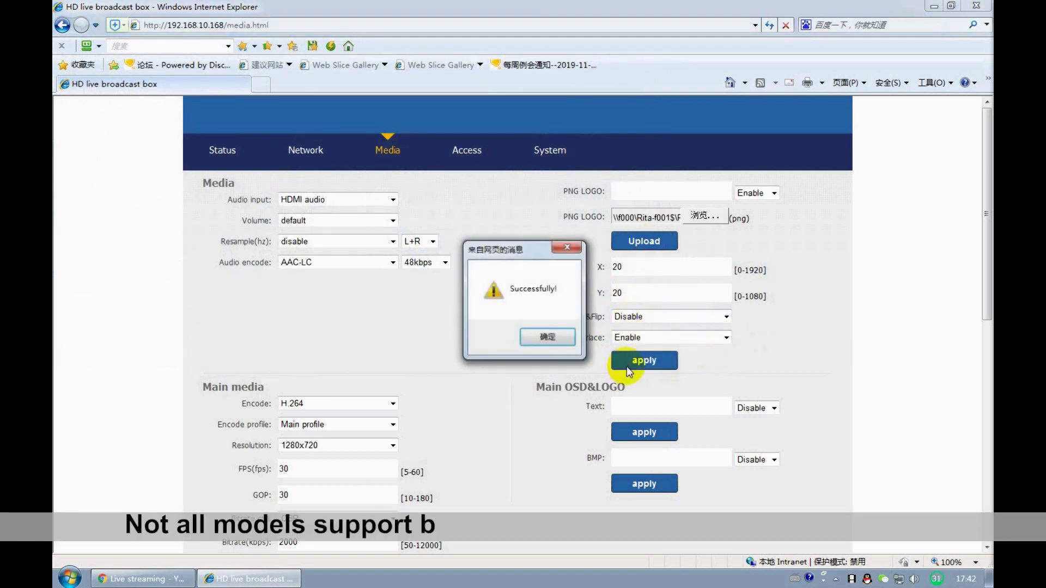
left_click(539, 336)
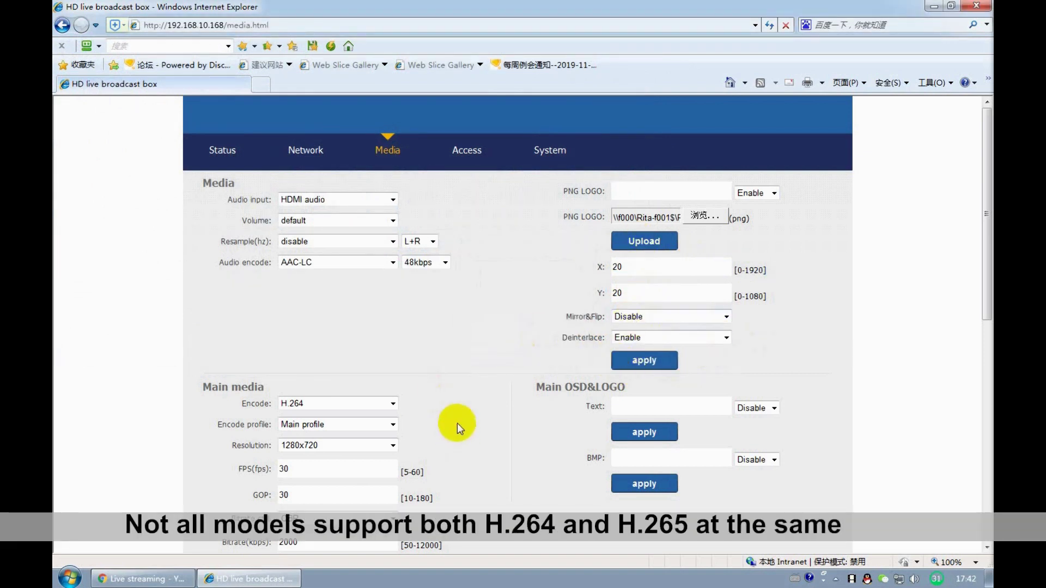
- Switch the main stream encoder to H.265 with the Baseline encode profile
scroll(456, 424, "down", 3)
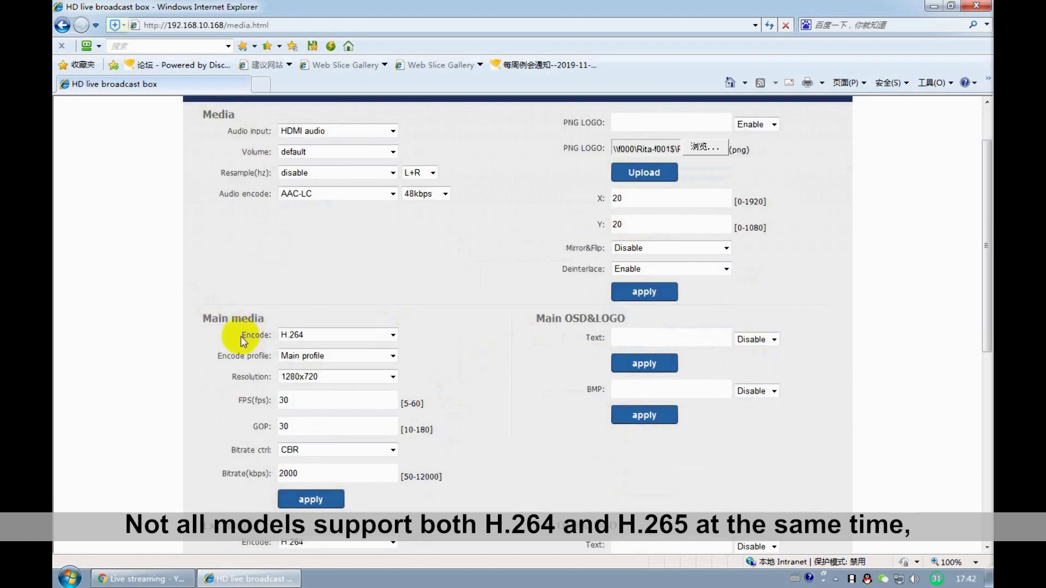
left_click_drag(241, 335, 274, 339)
left_click(294, 335)
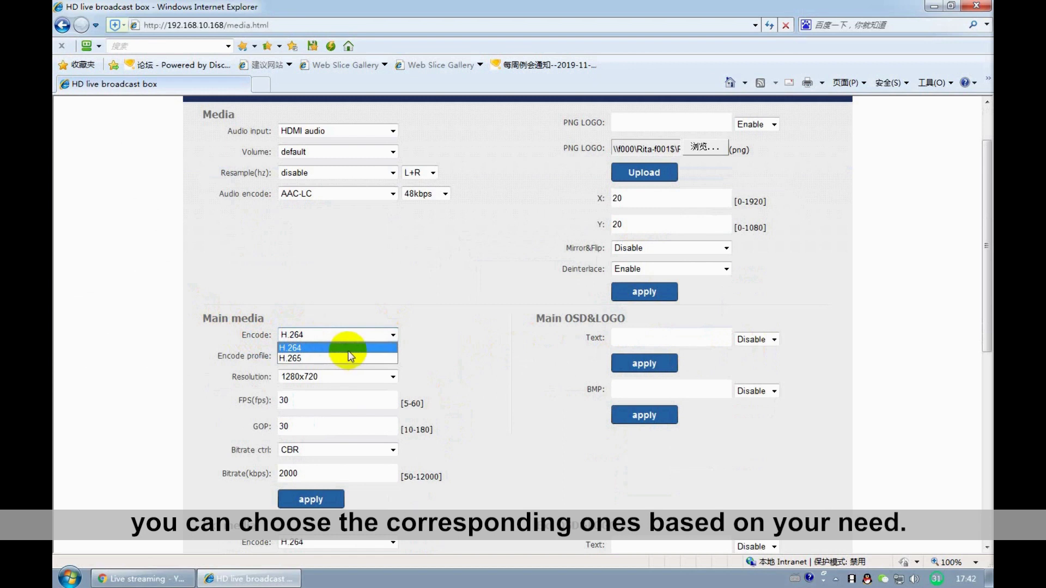
left_click(339, 348)
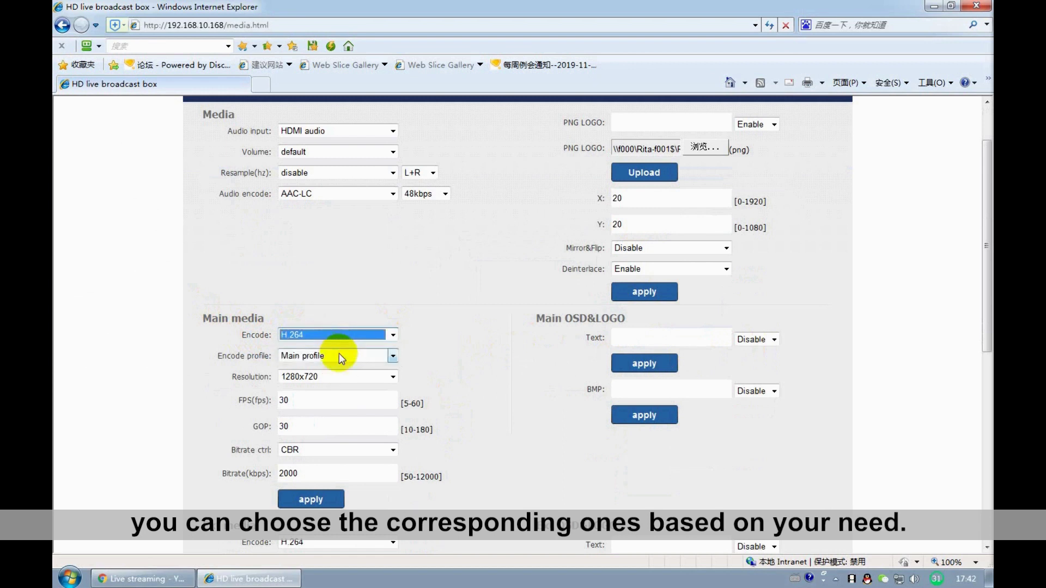
left_click(322, 357)
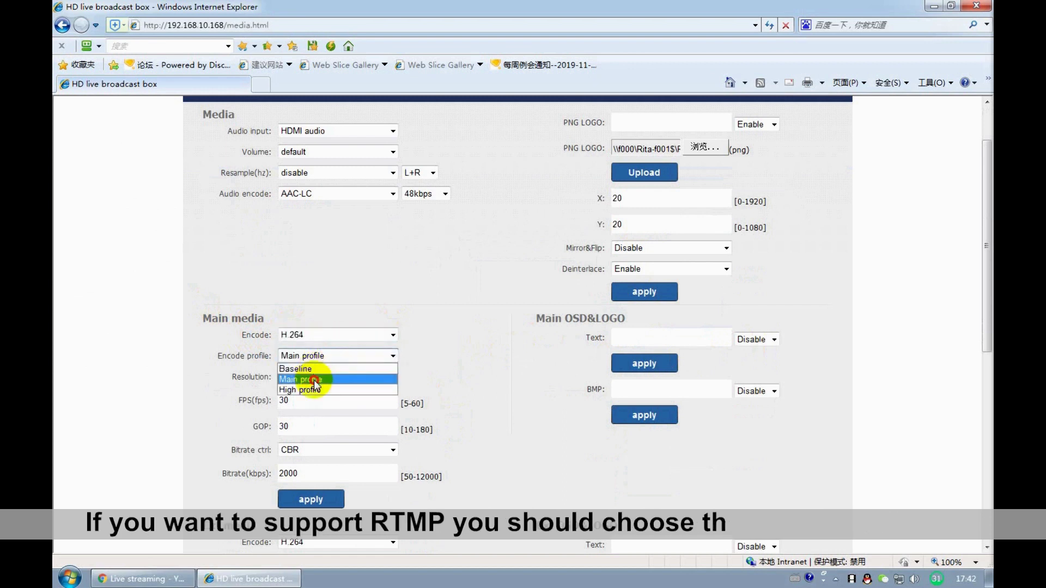
left_click(313, 380)
left_click(333, 340)
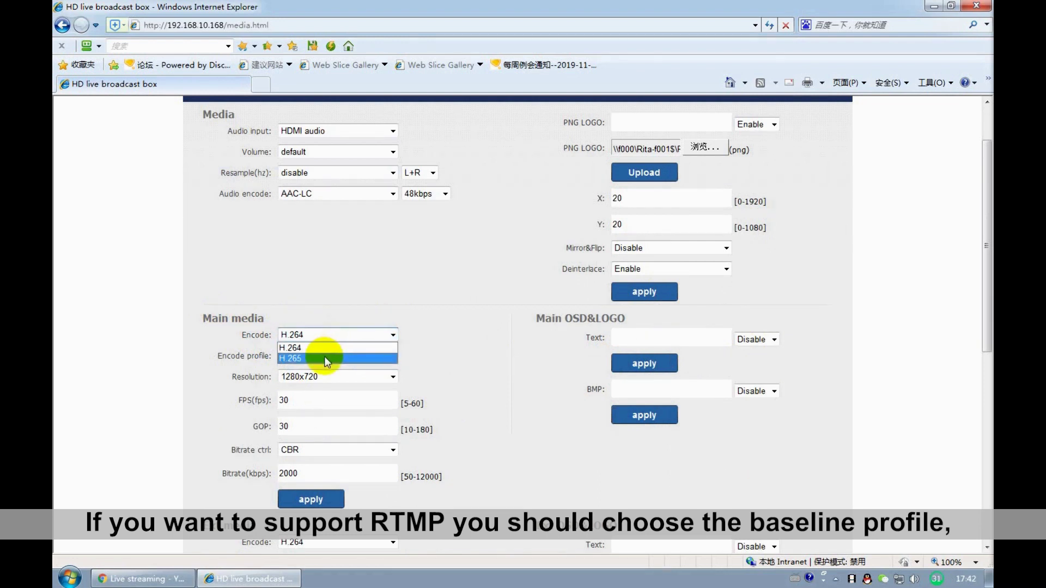
left_click(325, 358)
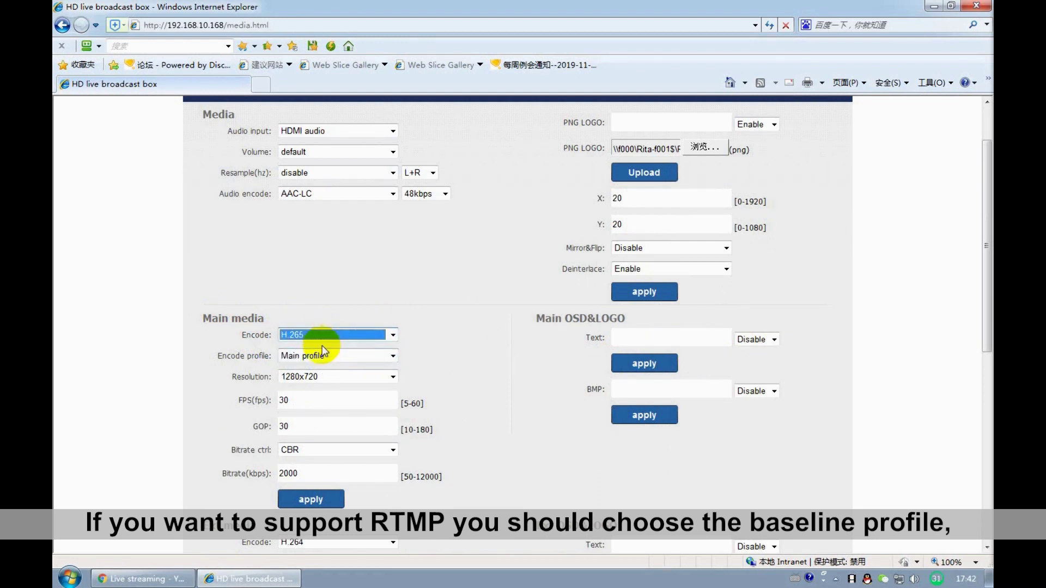
left_click(324, 355)
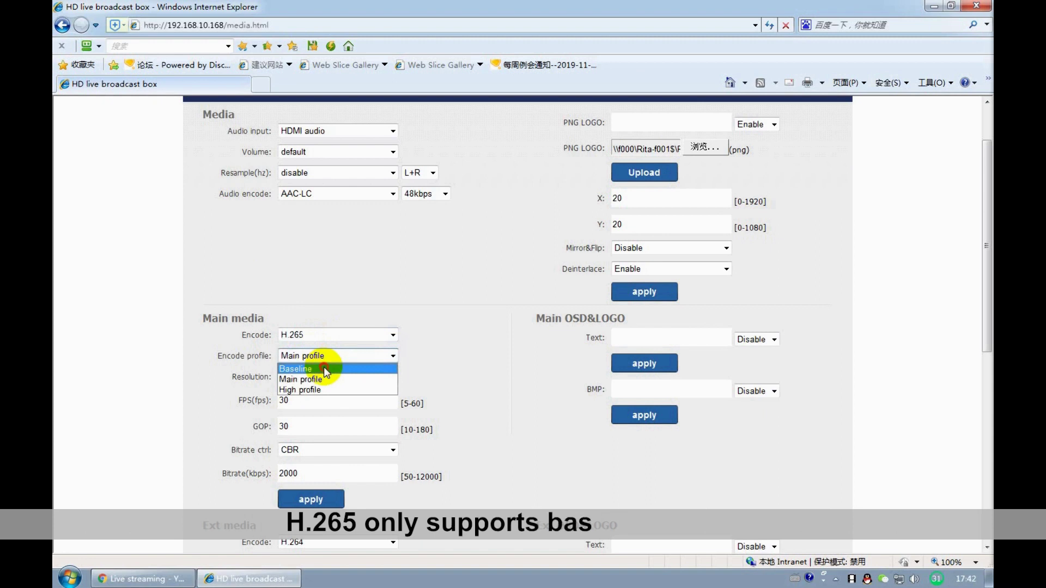
left_click(323, 368)
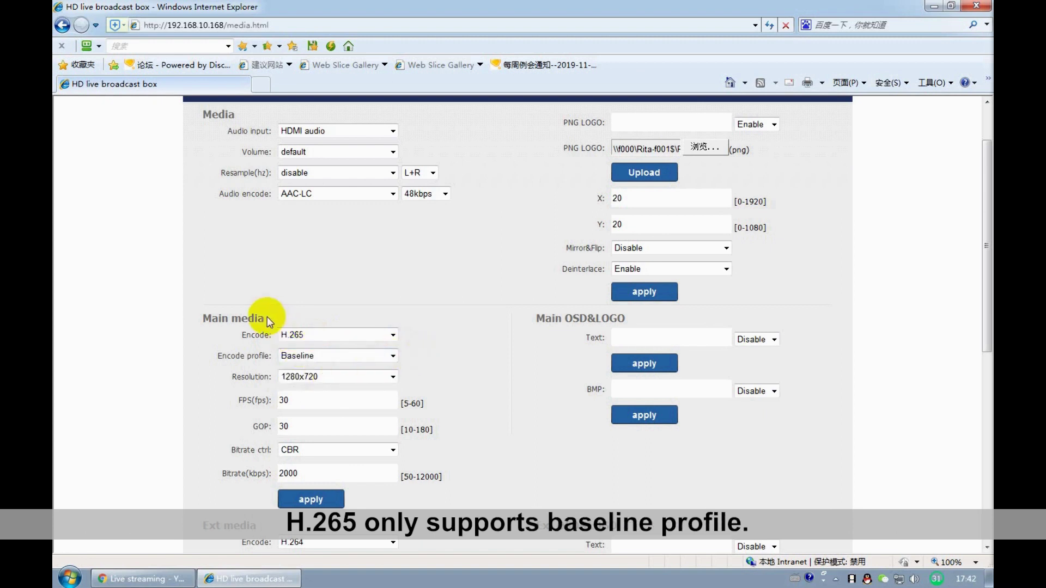
- Check the main stream resolution list, which stays at 1280x720
left_click_drag(270, 320, 384, 370)
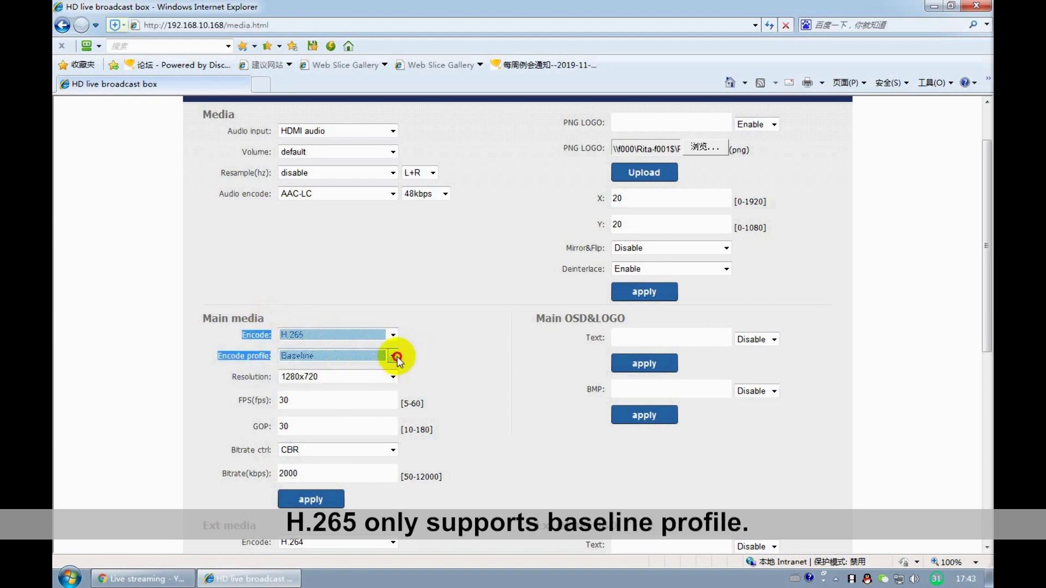
left_click(372, 378)
scroll(371, 378, "down", 1)
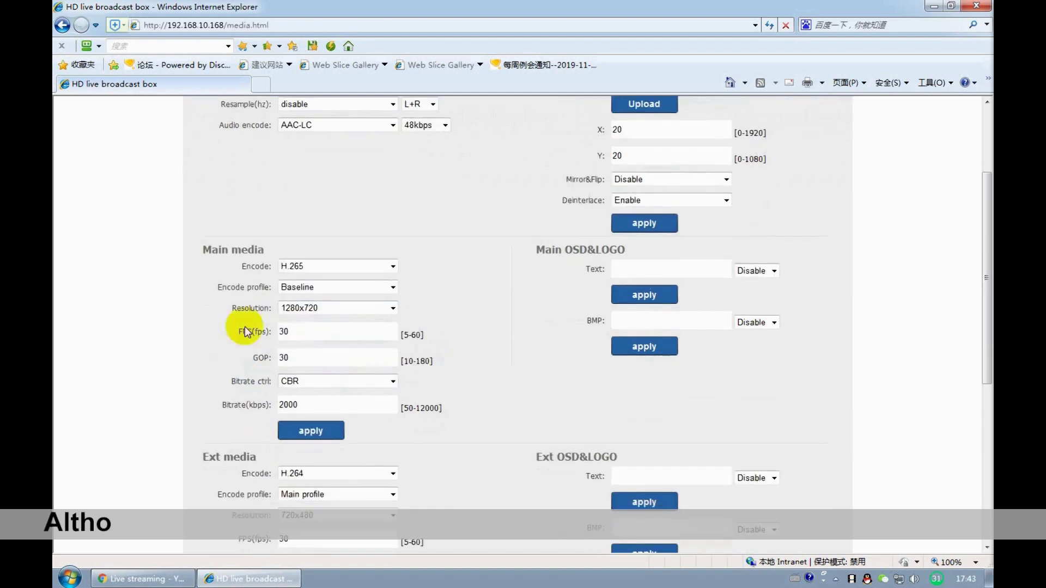
left_click_drag(231, 308, 275, 312)
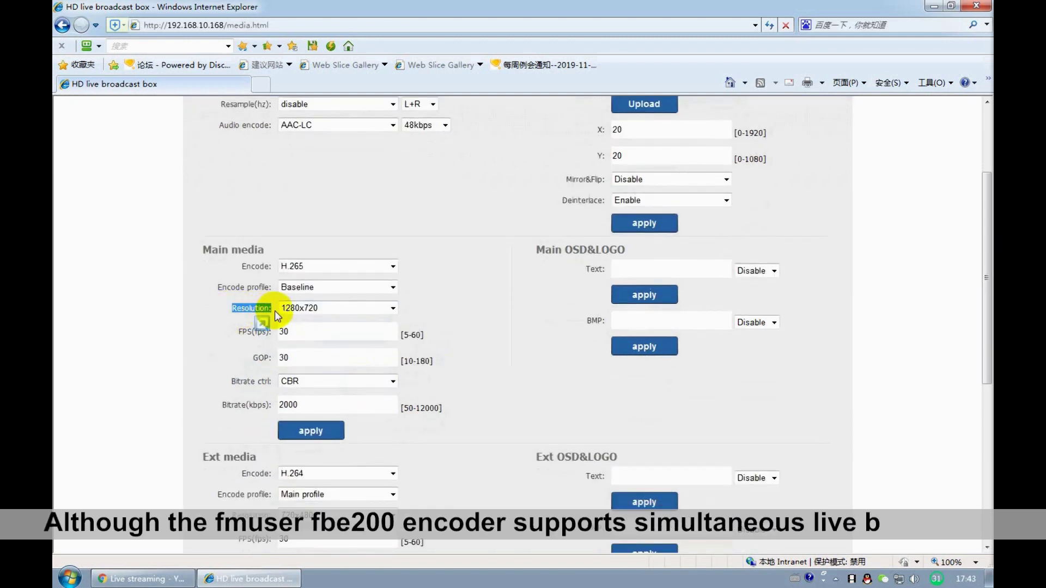
left_click(290, 308)
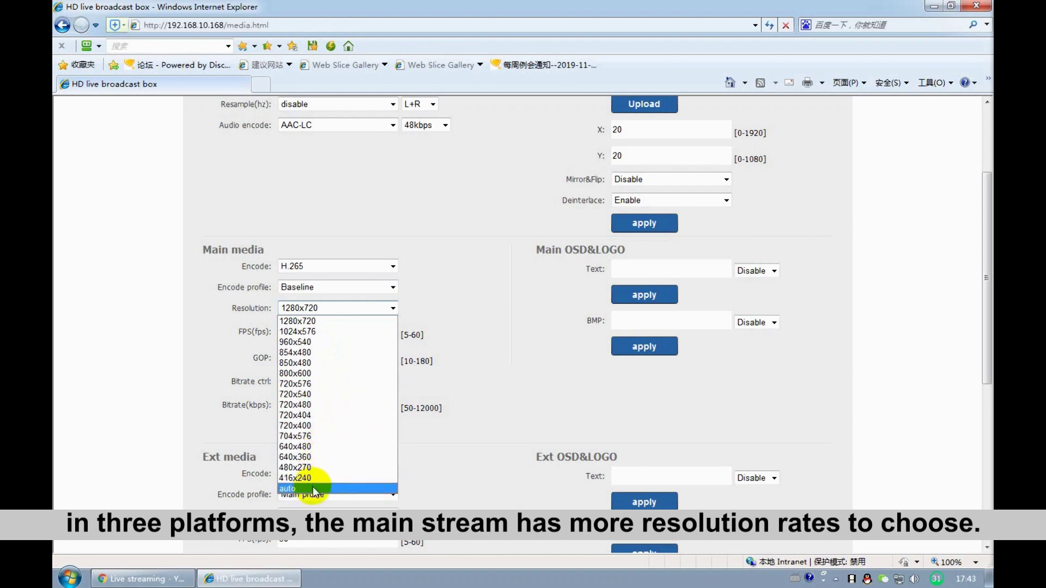
- Keep 1280x720, change the frame rate from 25 to 30, and save main media
left_click(366, 322)
mouse_move(276, 333)
left_mouse_down()
mouse_move(243, 334)
mouse_move(278, 352)
mouse_move(256, 334)
left_mouse_up()
left_click(286, 332)
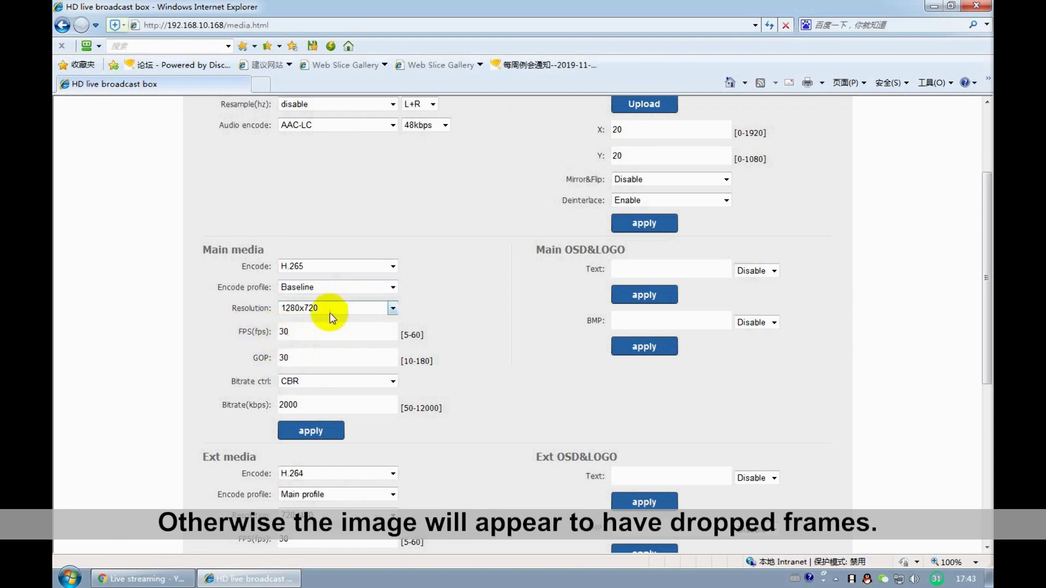
left_click_drag(307, 334, 274, 338)
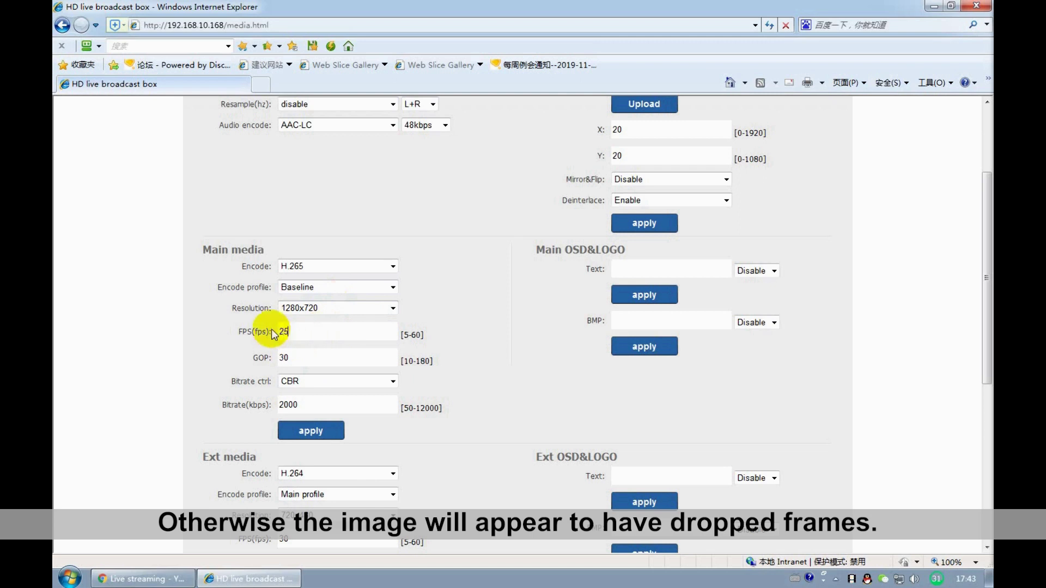
key("Return")
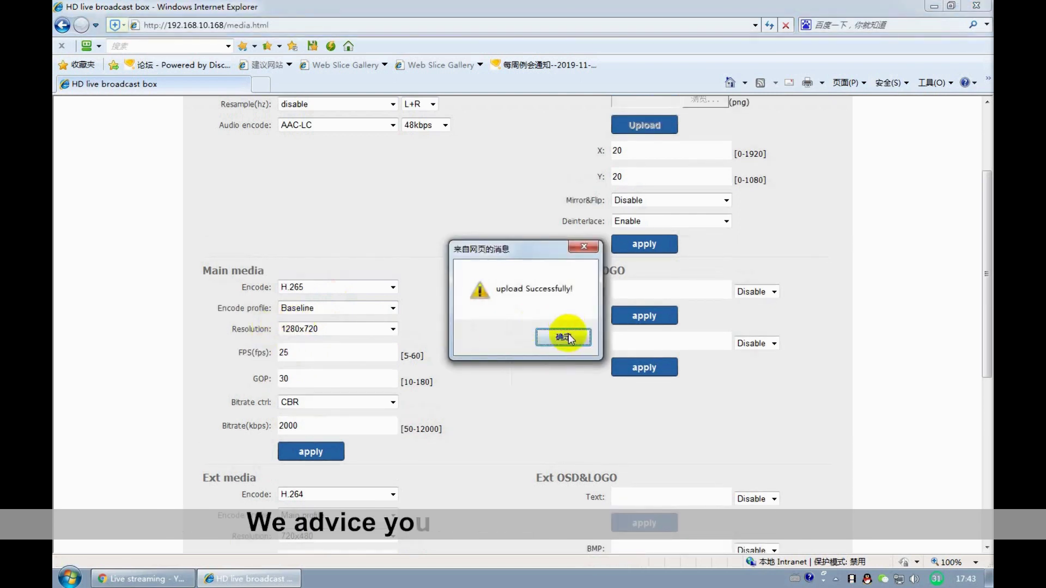
left_click(535, 342)
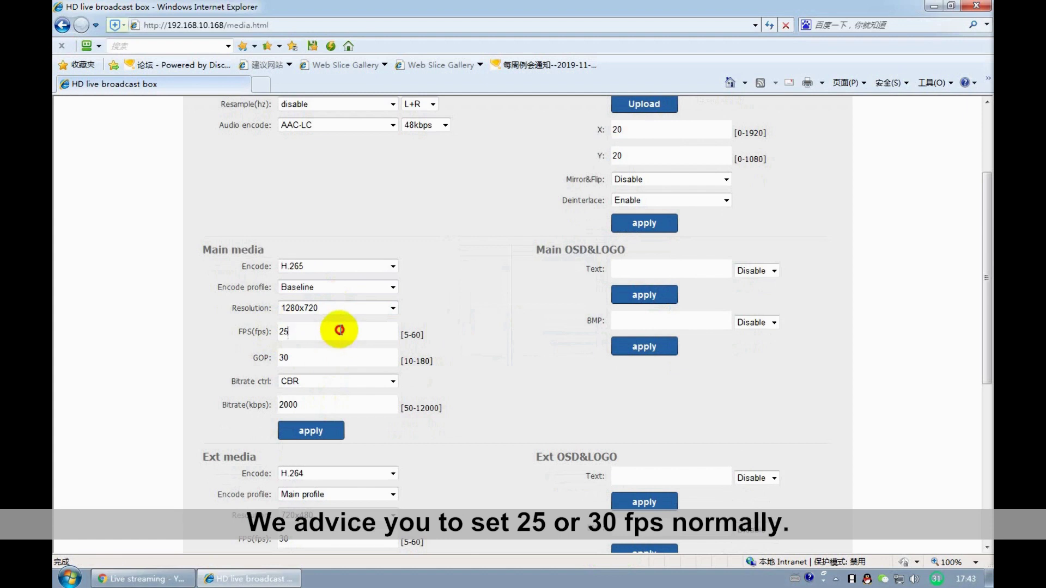
left_click_drag(339, 330, 251, 350)
type("30")
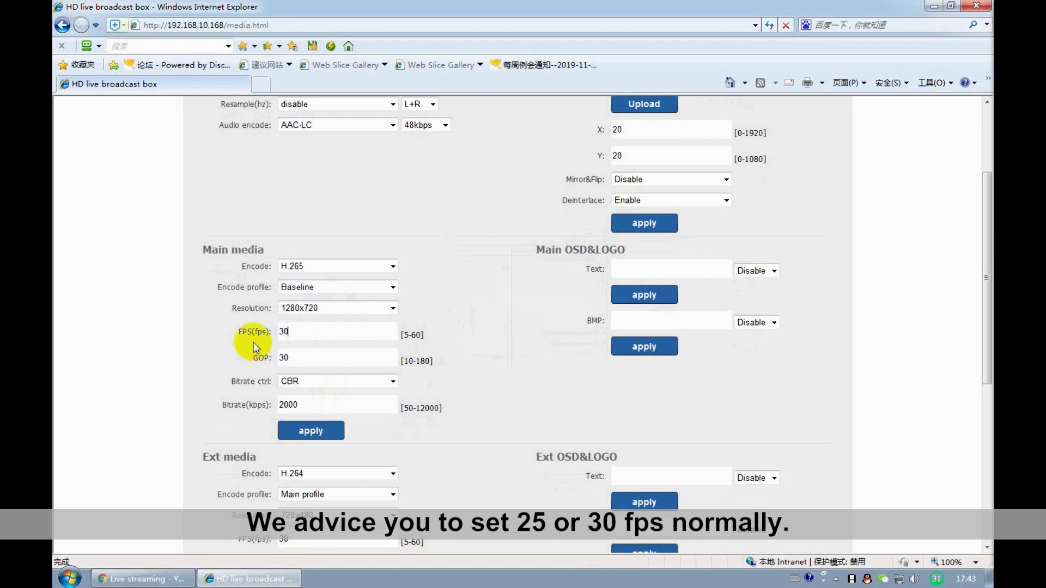
left_click(311, 431)
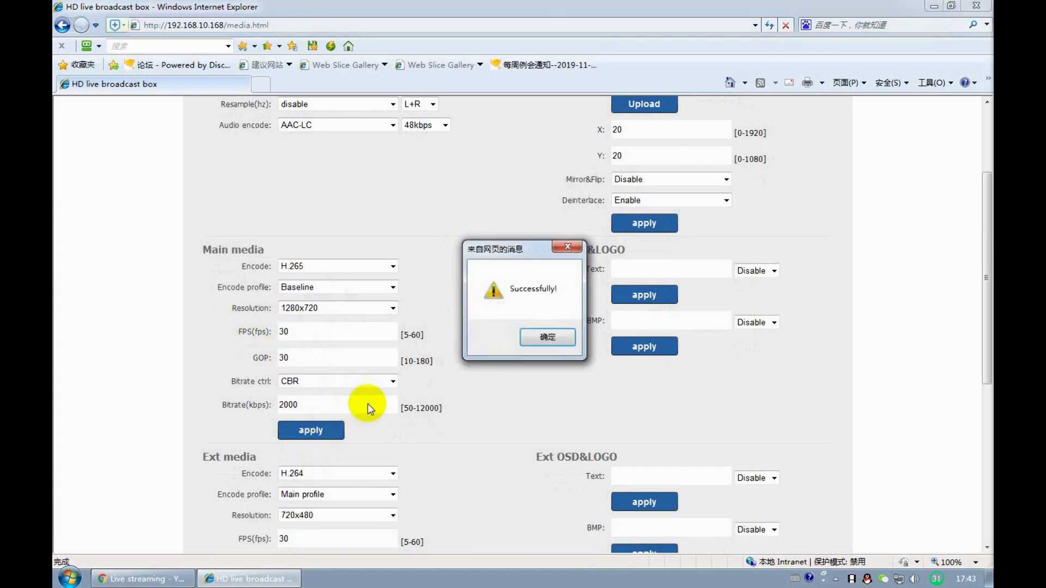
left_click(553, 336)
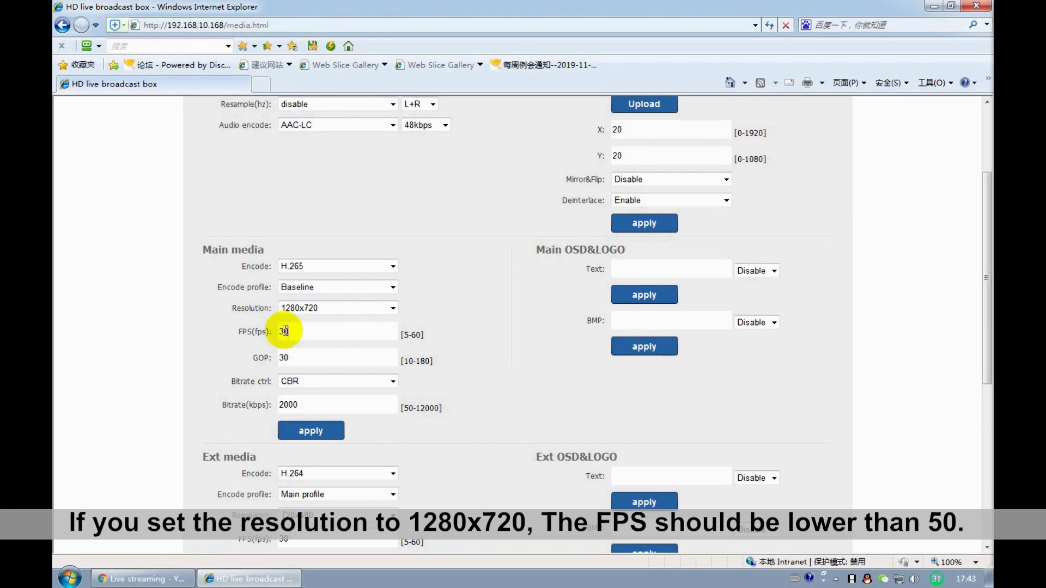
- Keep Bitrate ctrl on CBR and save the main media settings again
left_click_drag(231, 382, 255, 384)
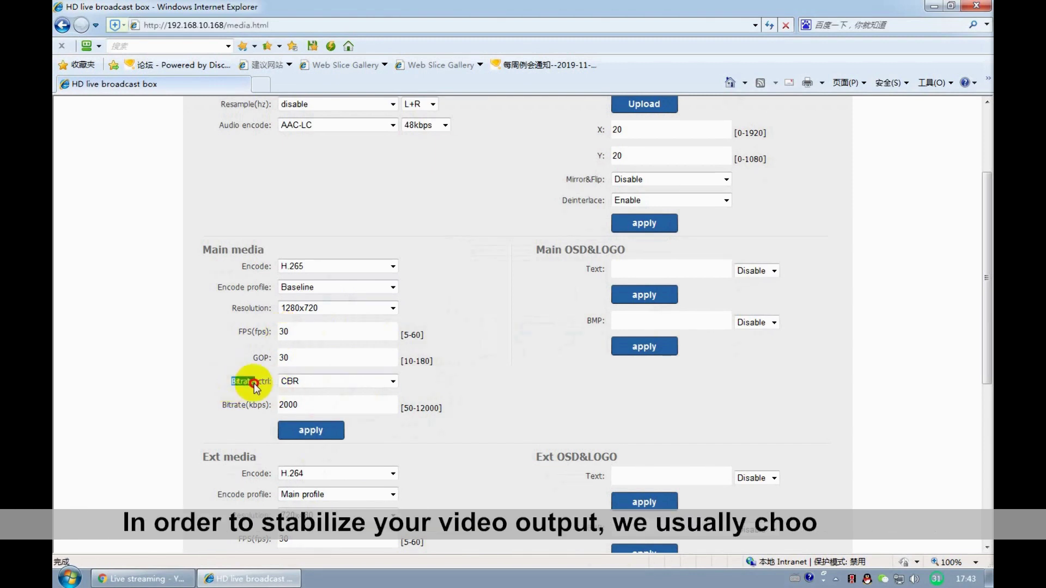
left_click(305, 383)
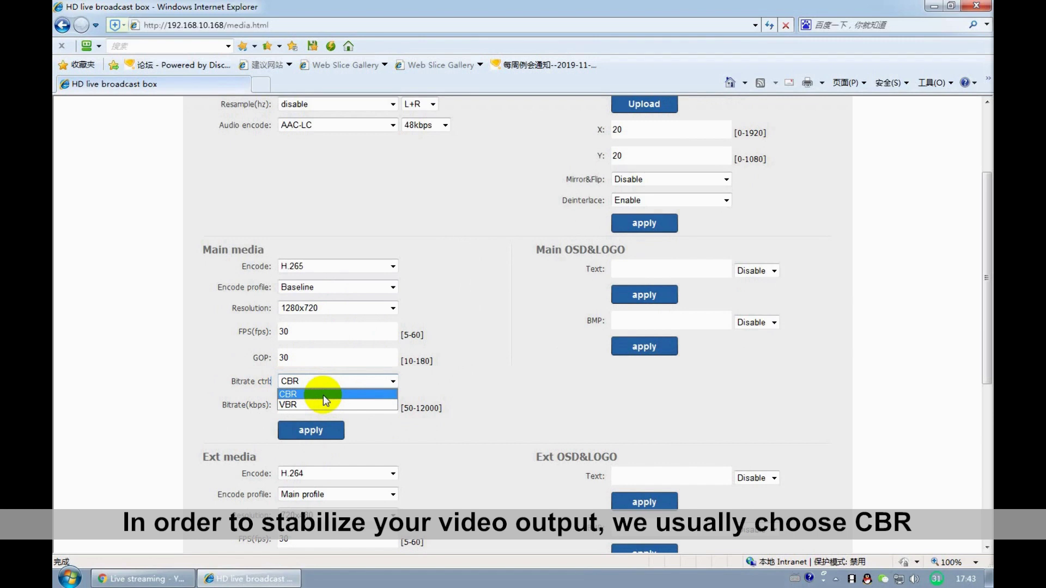
left_click(323, 395)
left_click(311, 430)
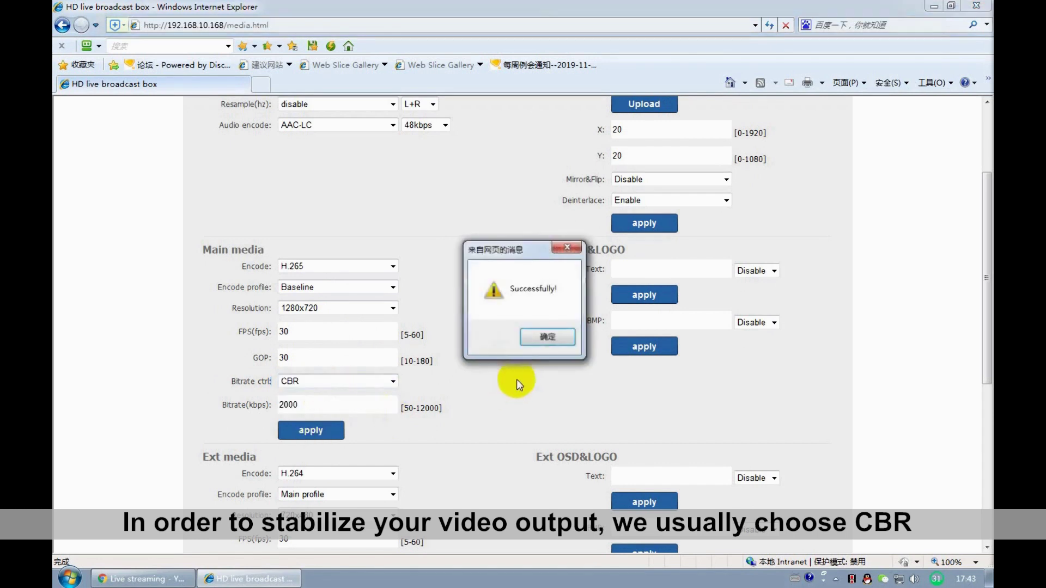
left_click(545, 337)
- Toggle the Main OSD text overlay to Enable, then back to Disable
left_click_drag(577, 271, 658, 275)
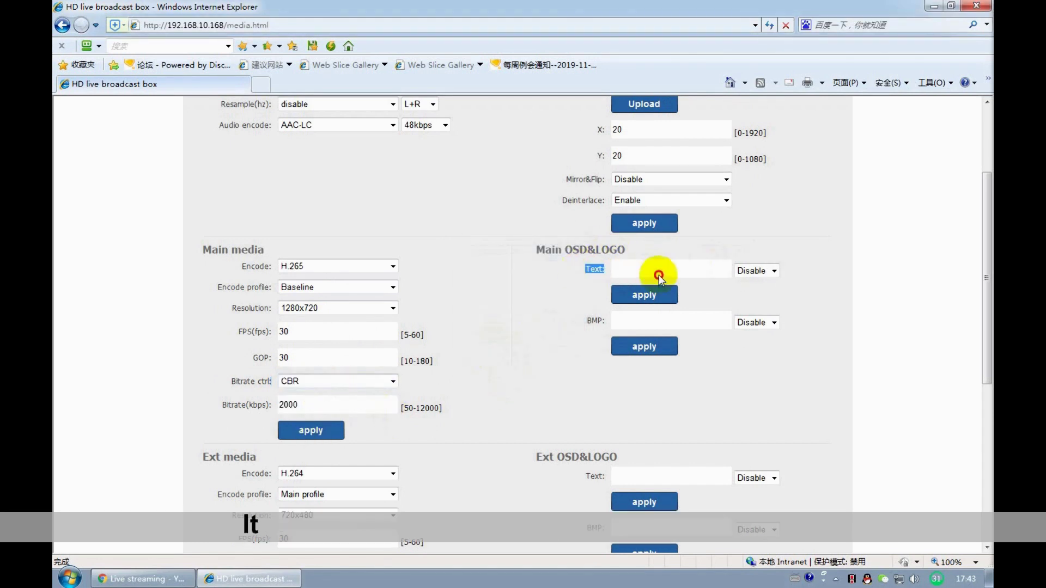
left_click(750, 272)
left_click(752, 295)
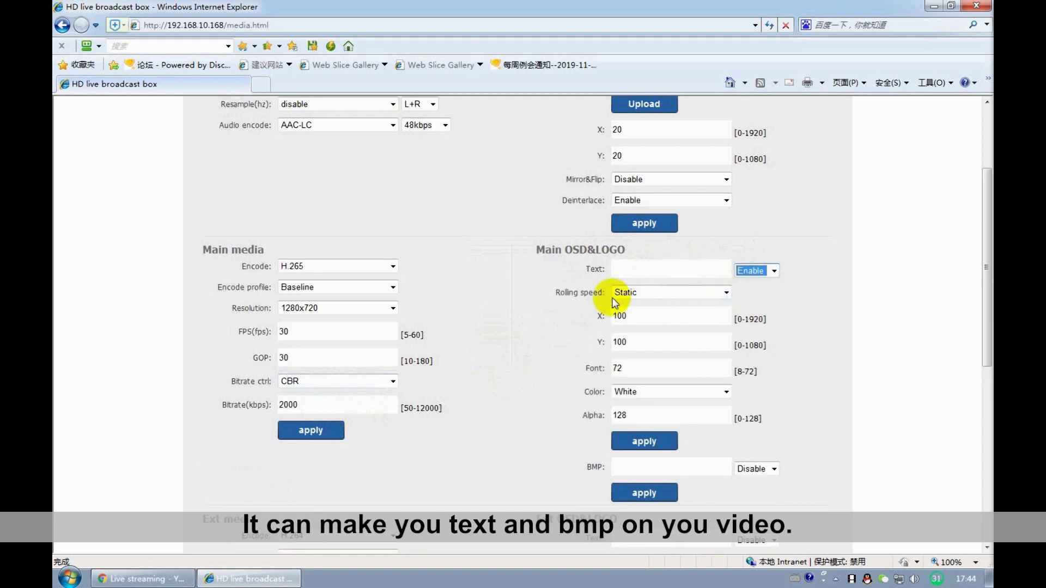
left_click(774, 271)
left_click(755, 282)
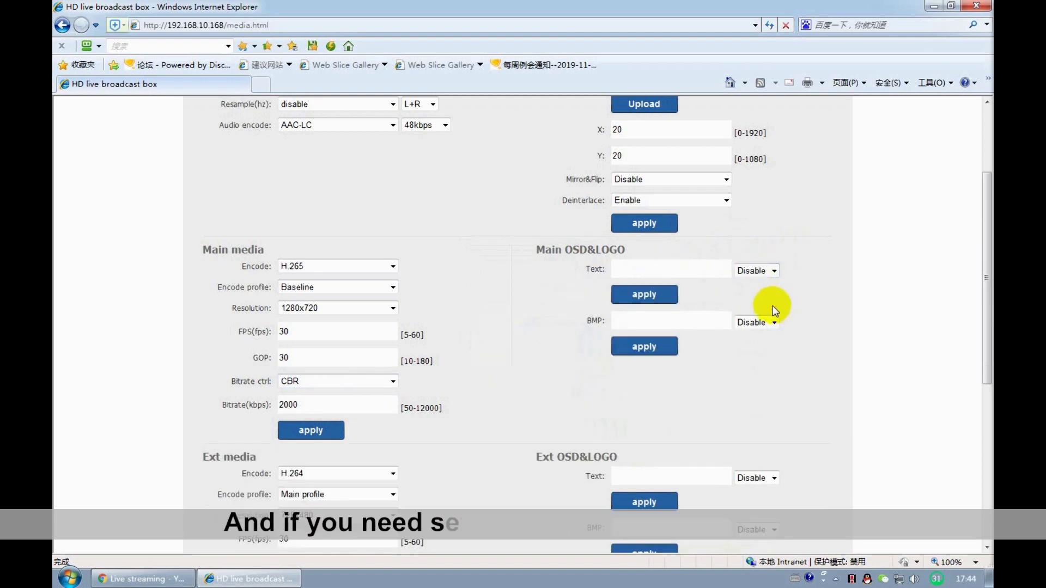
- Scroll through the Ext media and 3rd media sections of the Media page
scroll(345, 452, "down", 3)
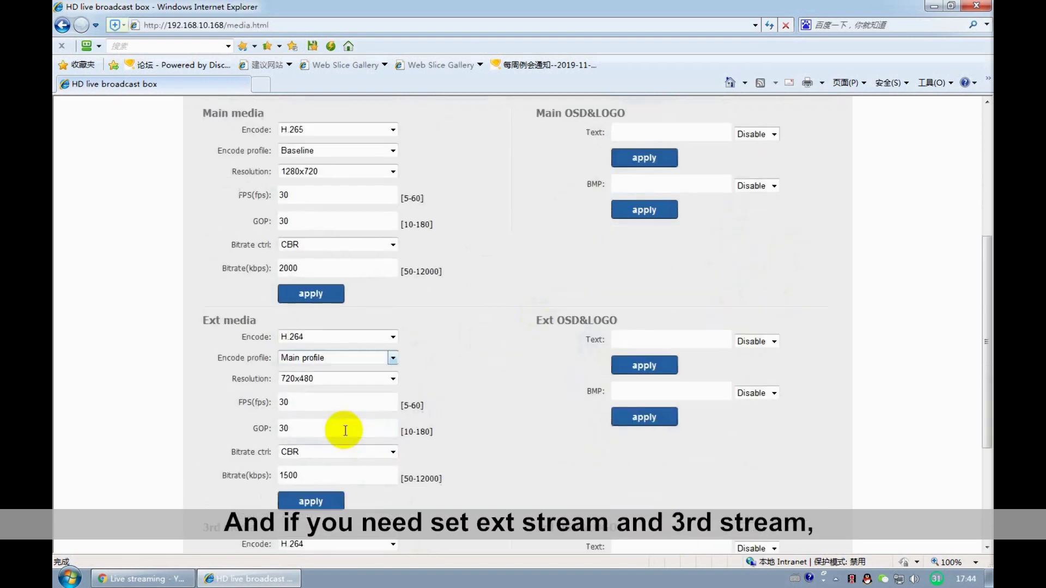
scroll(263, 332, "down", 2)
left_click_drag(203, 252, 278, 252)
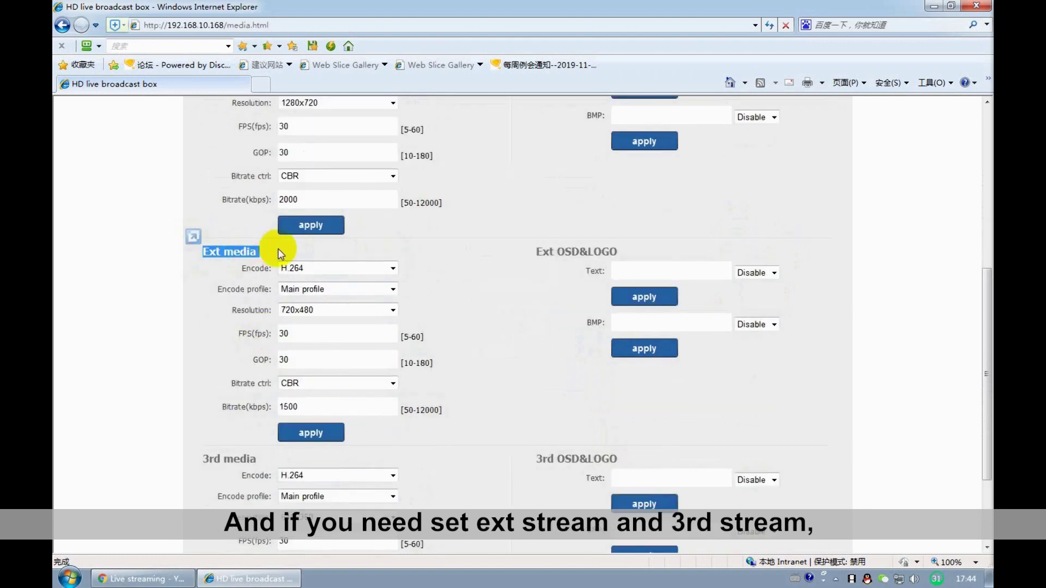
left_click(278, 249)
mouse_move(208, 453)
left_mouse_down()
mouse_move(205, 467)
mouse_move(233, 458)
mouse_move(222, 457)
left_mouse_up()
left_click(463, 472)
scroll(463, 473, "down", 3)
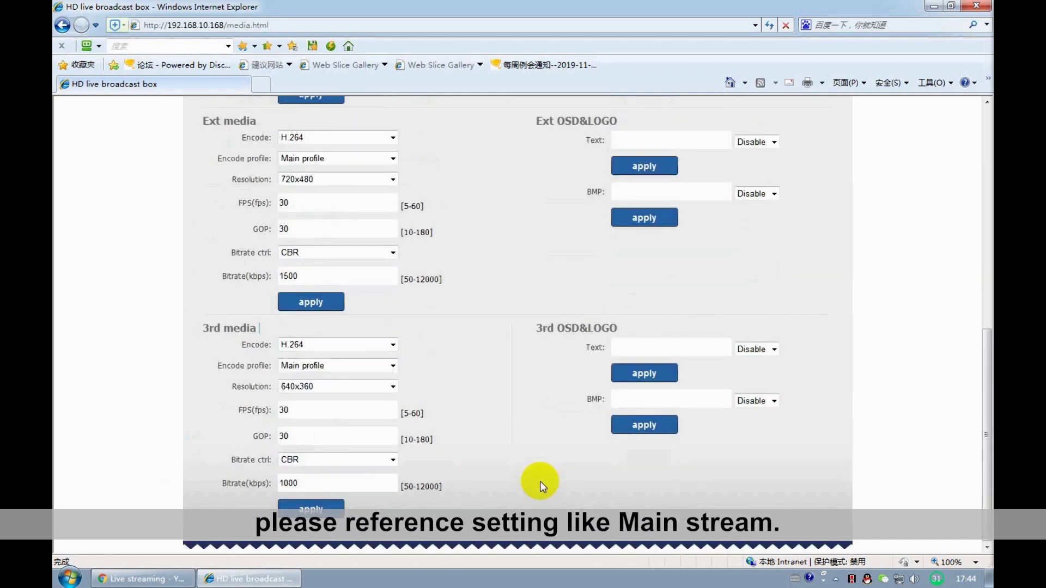
scroll(520, 479, "up", 10)
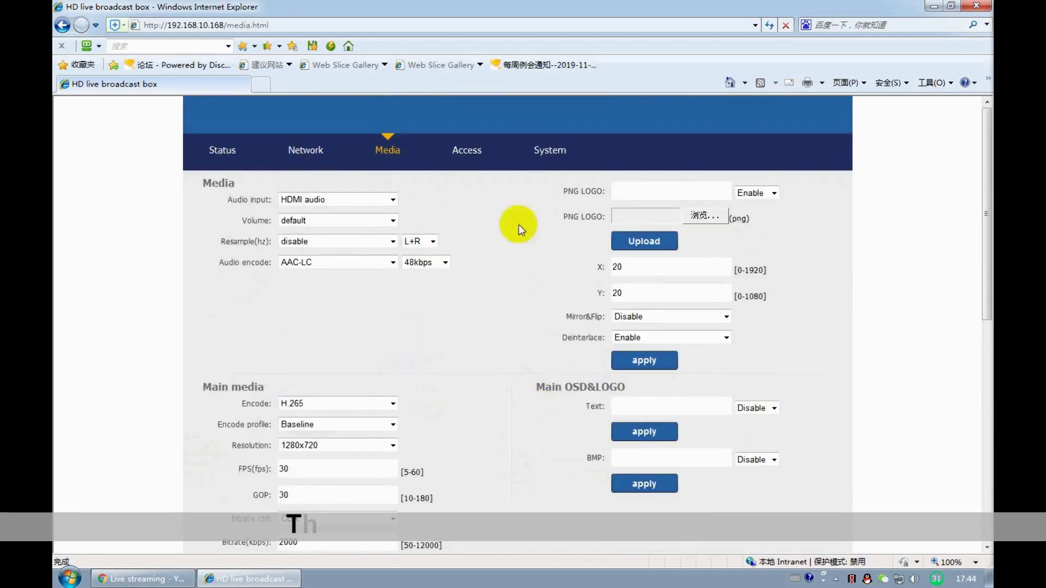
- On the Access page, keep UDP Mode set to Auto
left_click(467, 156)
left_click_drag(271, 220, 222, 222)
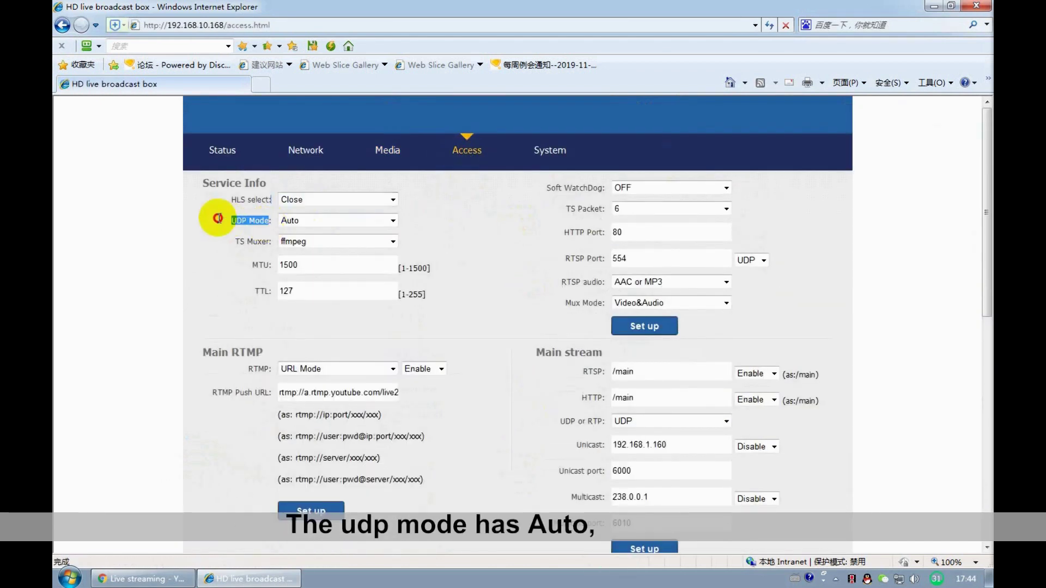
left_click(299, 222)
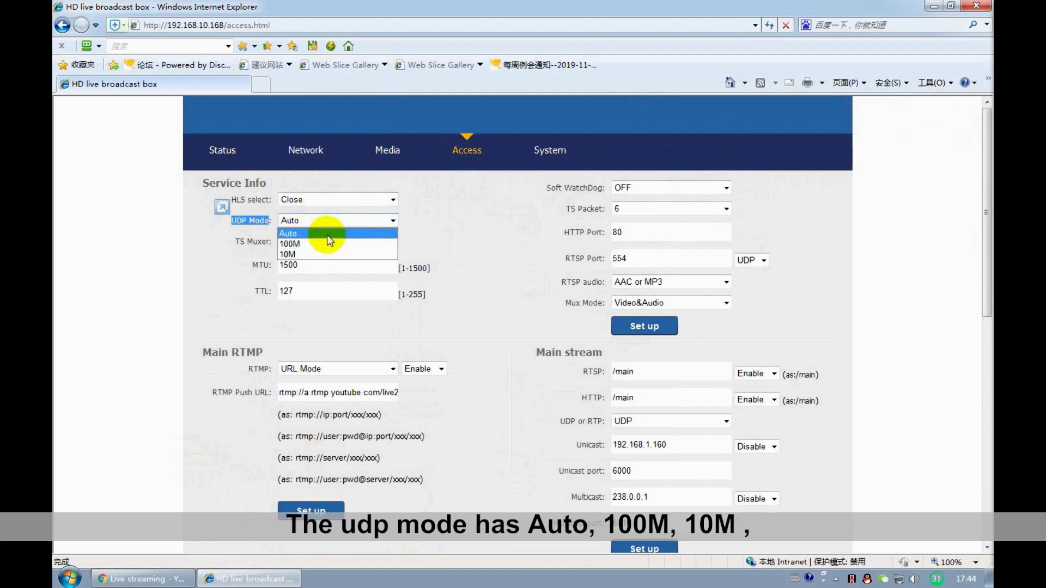
left_click(329, 234)
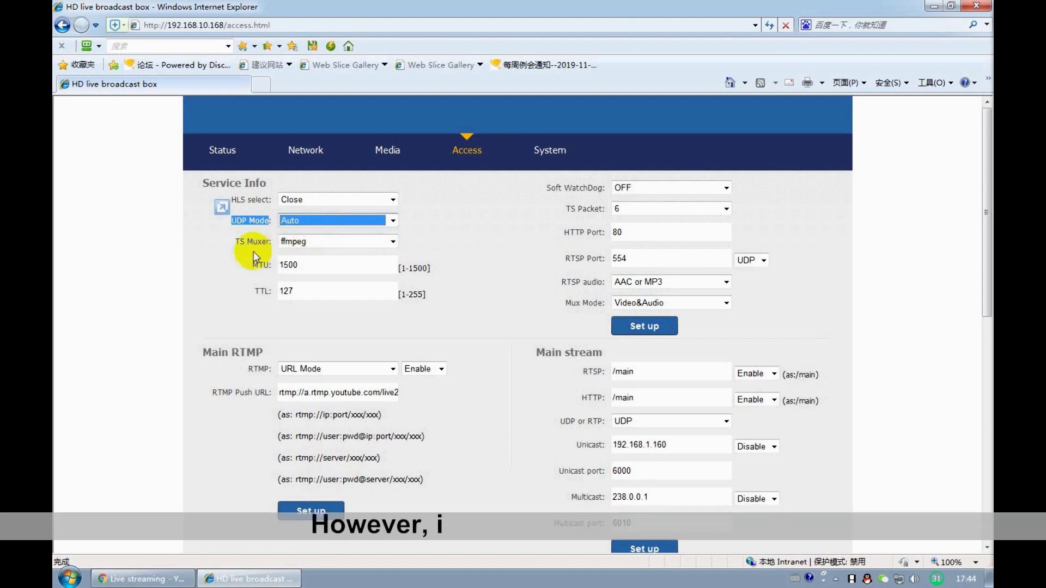
- Switch main RTMP to Classic Mode, then return it to URL Mode
left_click(338, 369)
left_click(305, 382)
left_click(365, 370)
left_click(342, 393)
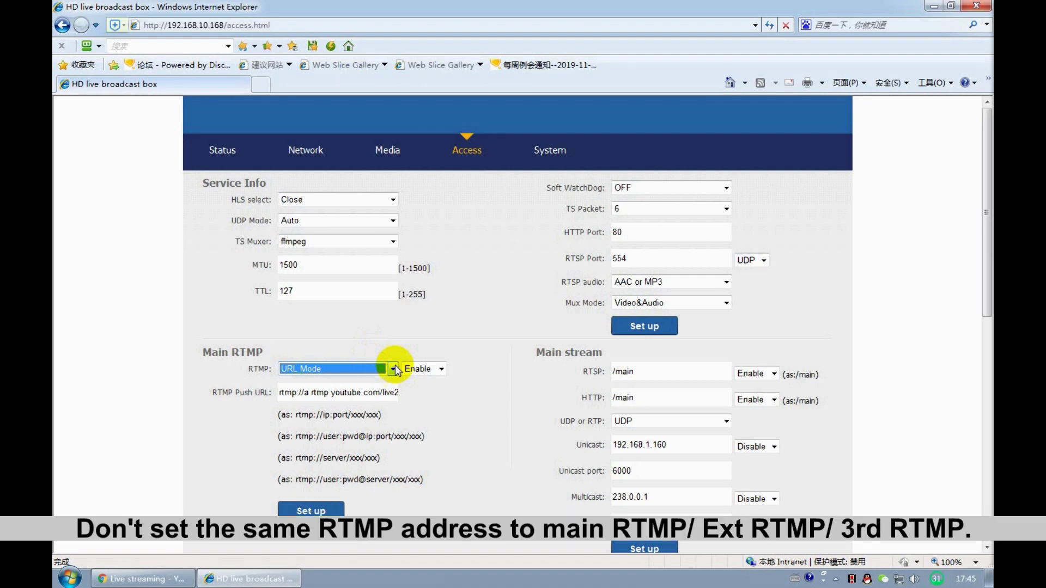
- Save main RTMP in Classic Mode with server 192.168.1.170, port 1935, URL and stream key
scroll(396, 370, "down", 2)
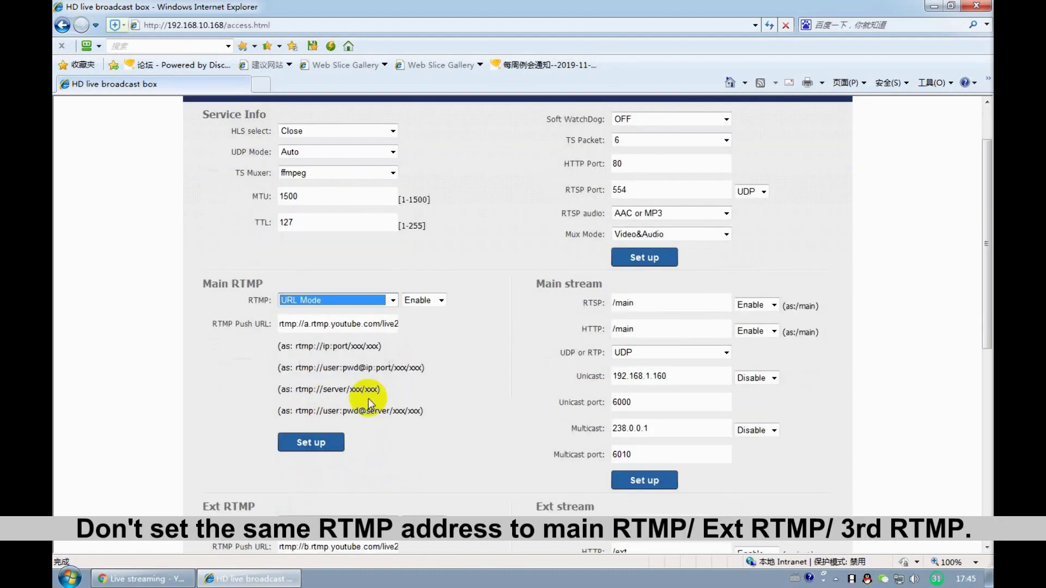
left_click(374, 300)
left_click(339, 314)
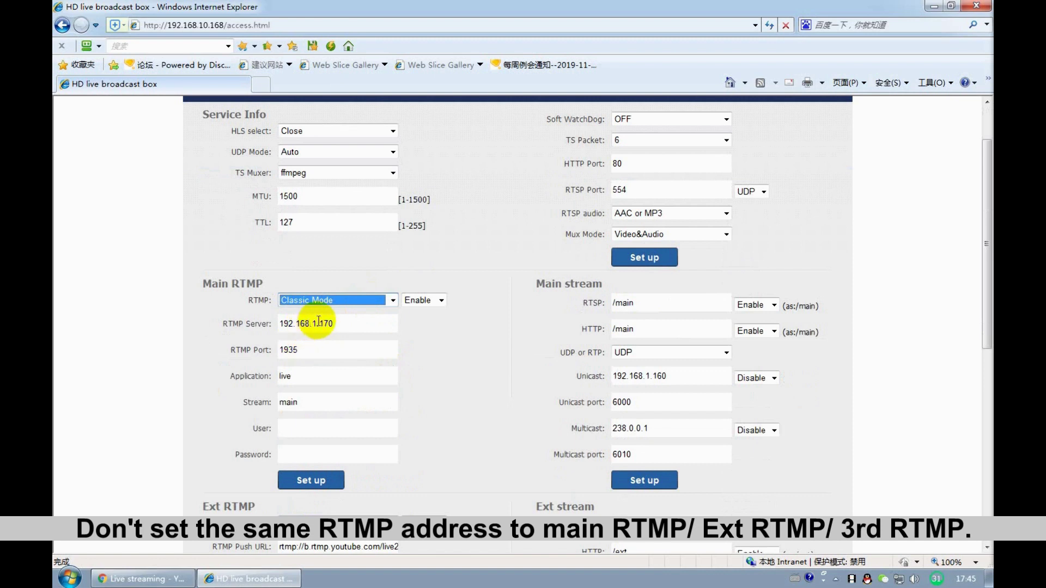
left_click(346, 321)
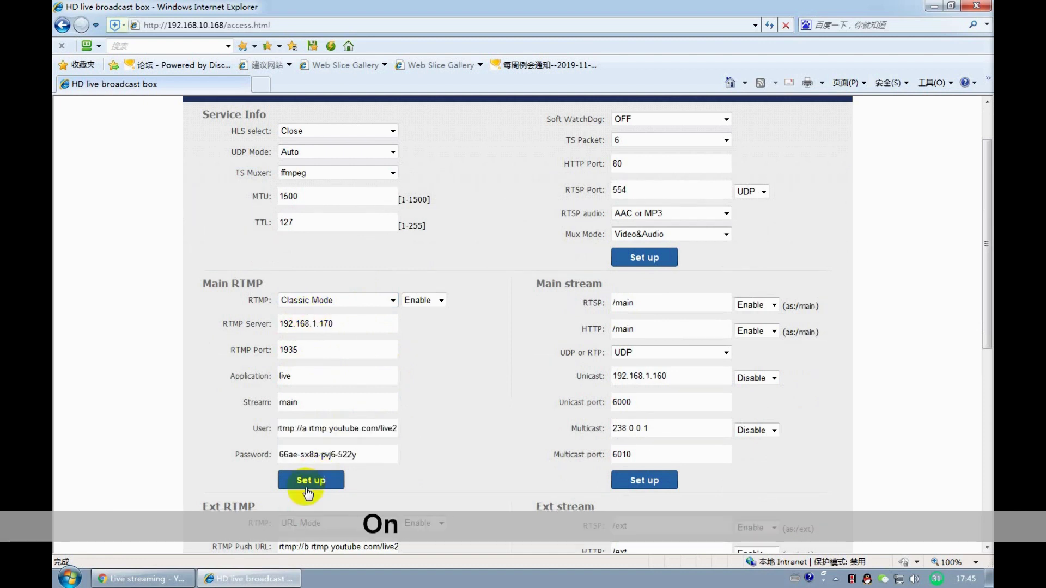
left_click(300, 480)
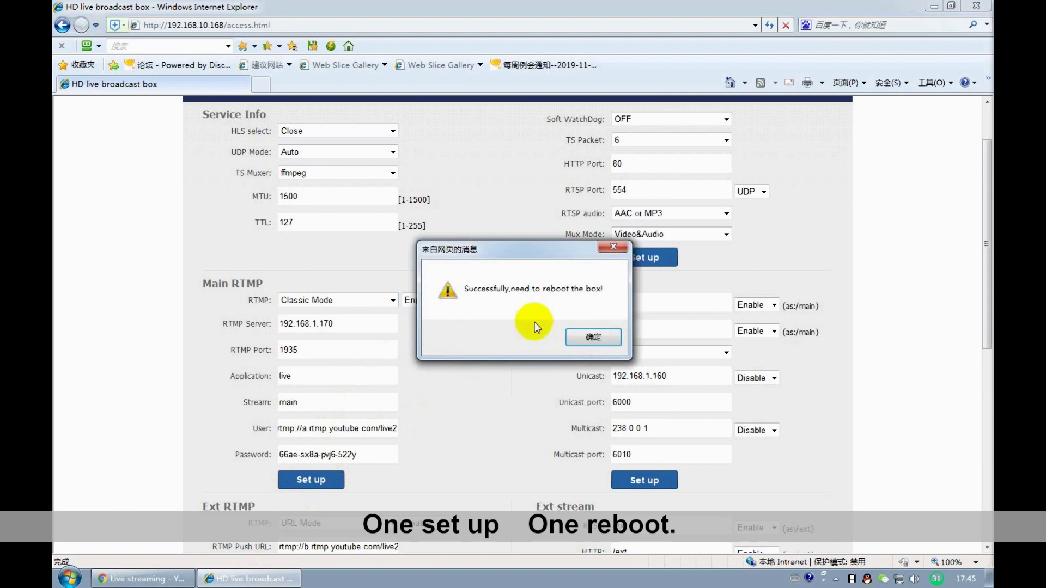
left_click(602, 334)
scroll(503, 407, "down", 1)
scroll(504, 407, "up", 2)
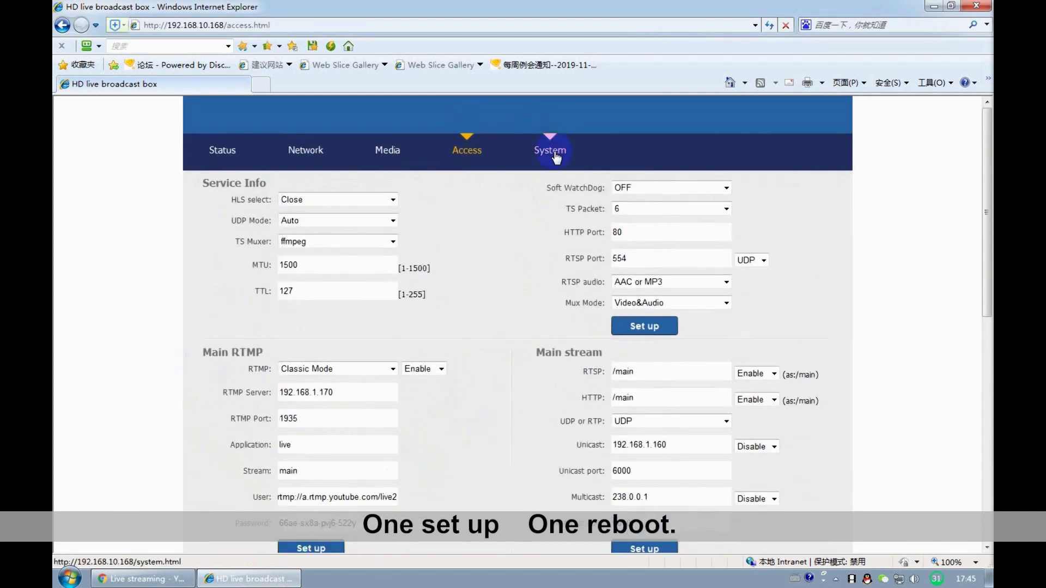
- Reboot the box from the System page, then play the main stream preview on Status
left_click(550, 150)
left_click(574, 330)
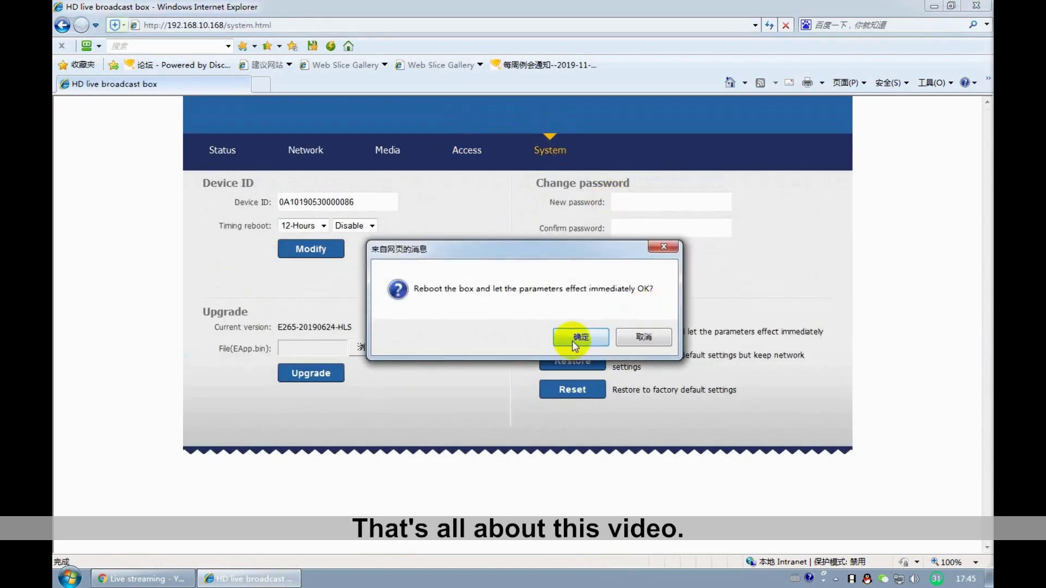
left_click(573, 338)
left_click(551, 337)
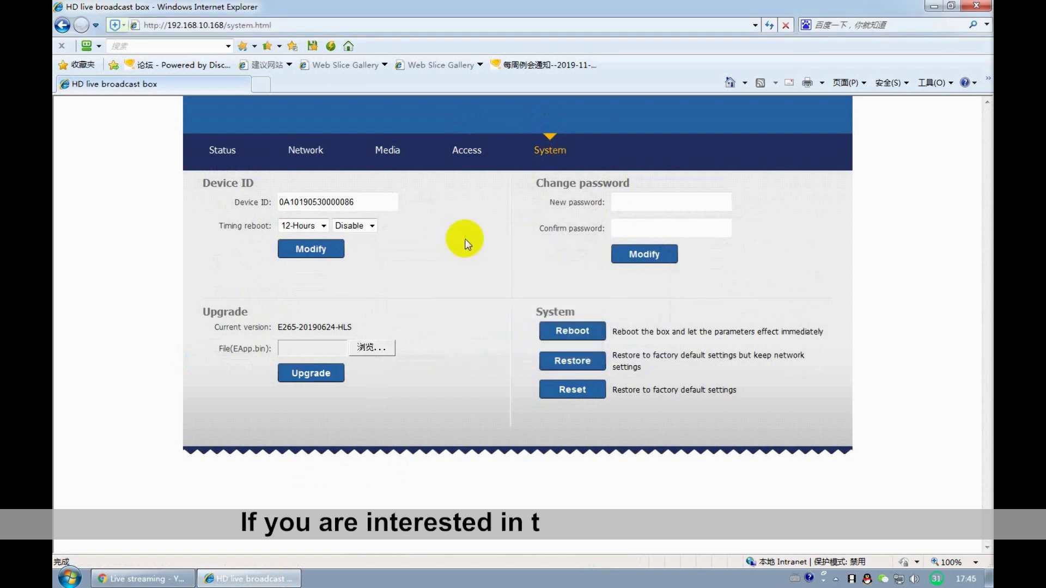
left_click(228, 150)
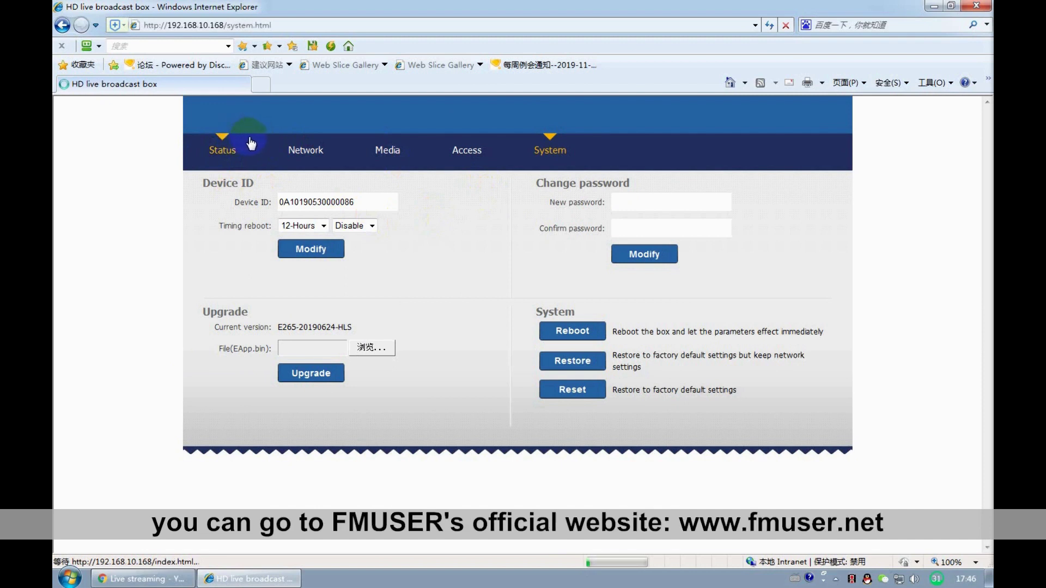
left_click(703, 213)
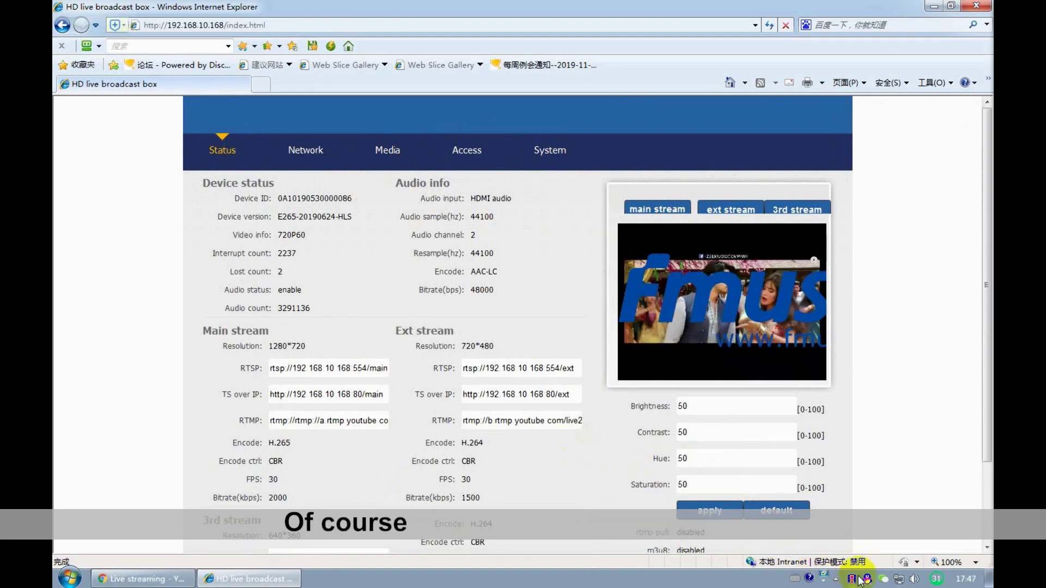
- Type 'FMUSER FBE200 ENCODER' as a comment on the FM radio station video
left_click(141, 579)
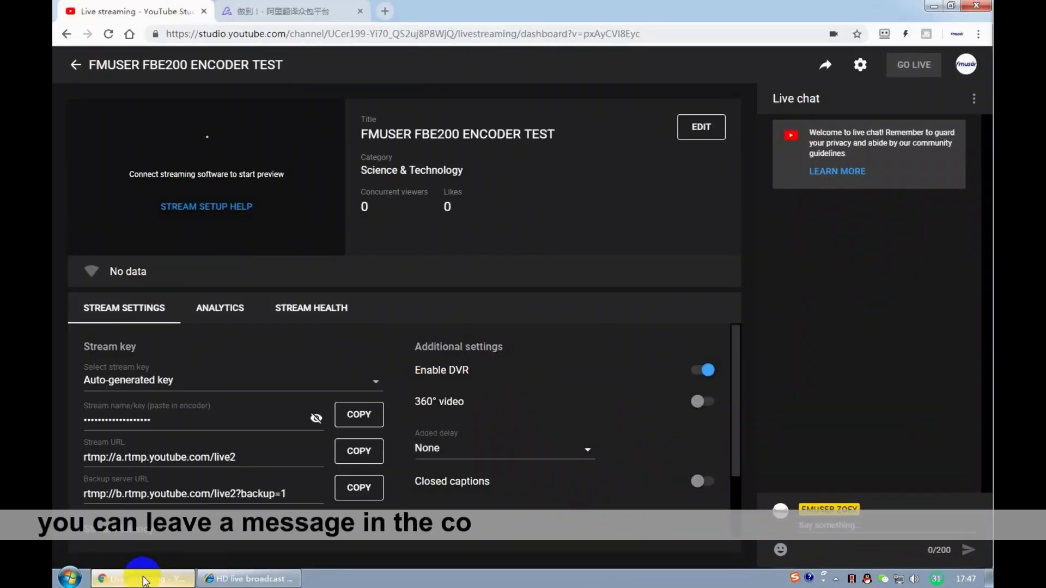
left_click(256, 579)
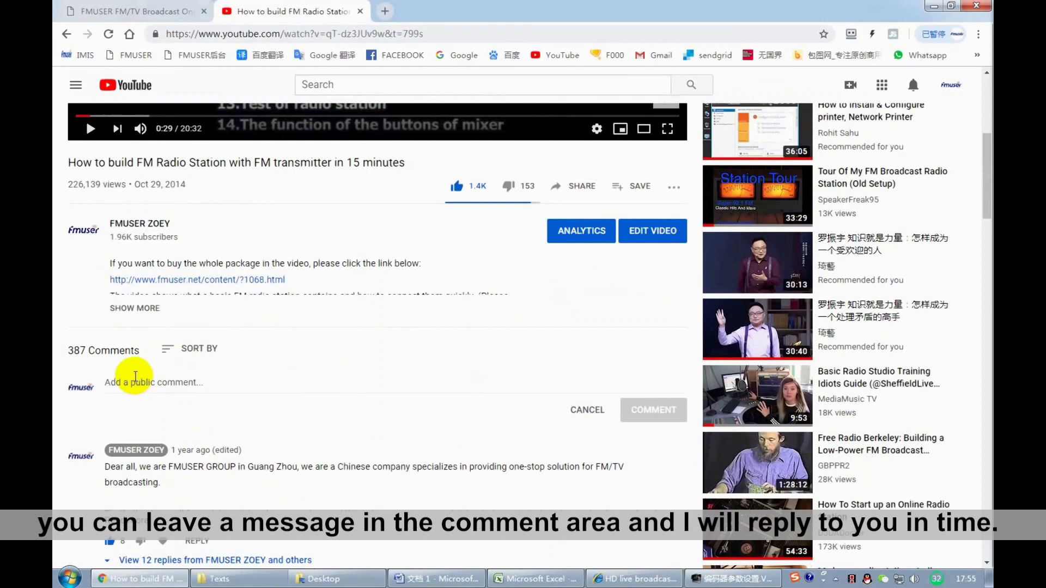
left_click(135, 382)
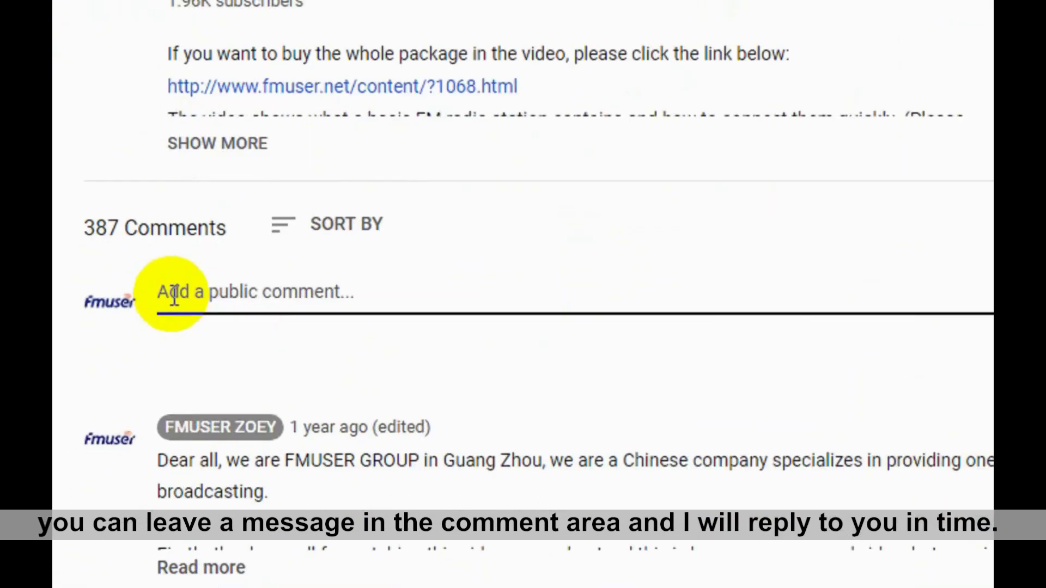
type("FMUSER FBE200 ENCODER")
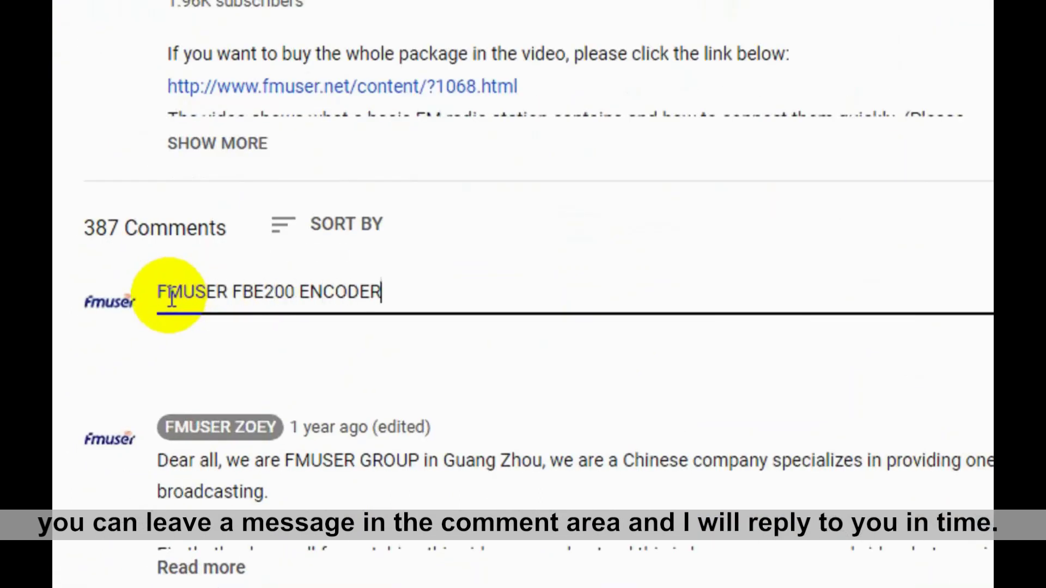